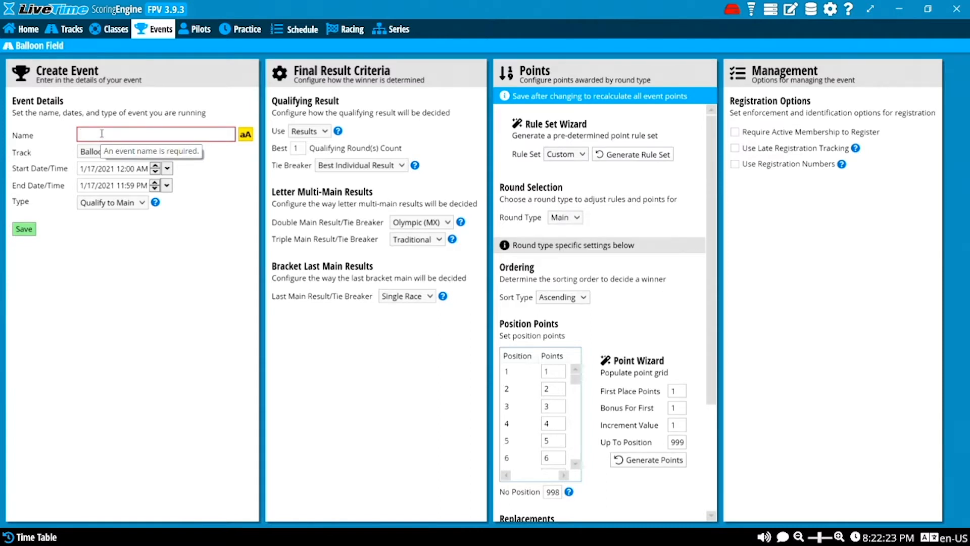
# Step: Name the new event Summer Heat and check its track selection
pyautogui.write('Summ')
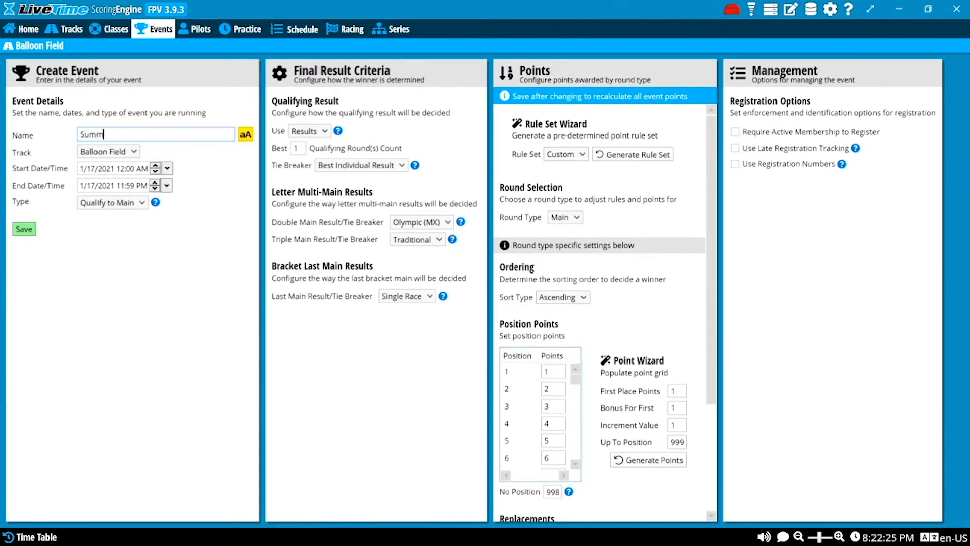
pyautogui.write('er Heat')
pyautogui.click(110, 155)
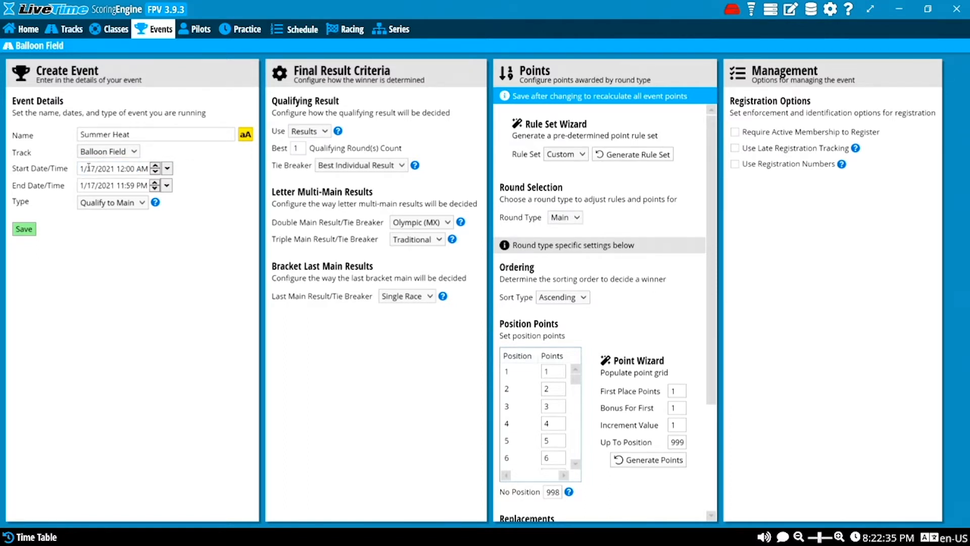
# Step: Set the event's start and end dates to 1/18/2021
pyautogui.click(92, 185)
pyautogui.scroll(1, 92, 183)
pyautogui.click(89, 167)
pyautogui.scroll(1, 89, 167)
pyautogui.click(157, 303)
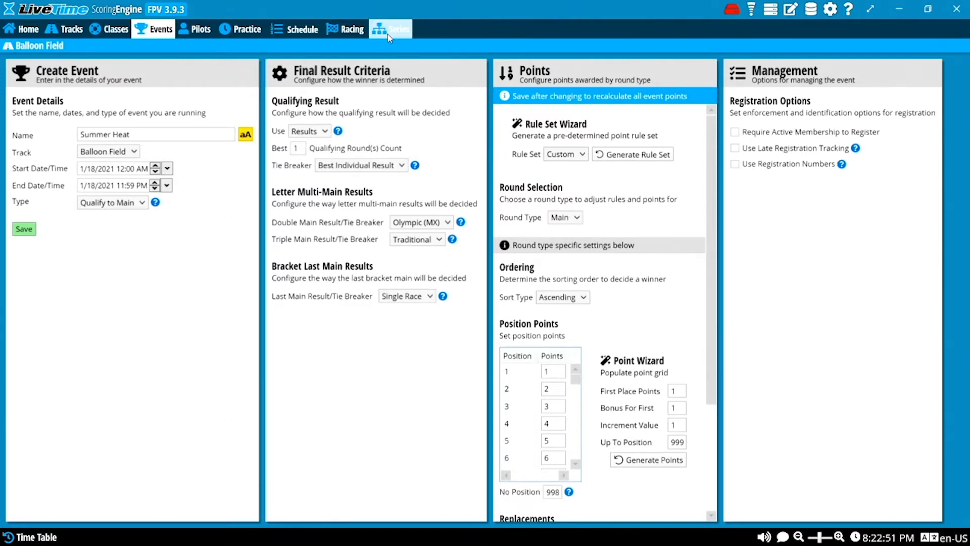
# Step: Try the Best Qualifier Per Class event type and return the type to Qualify to Main
pyautogui.click(107, 203)
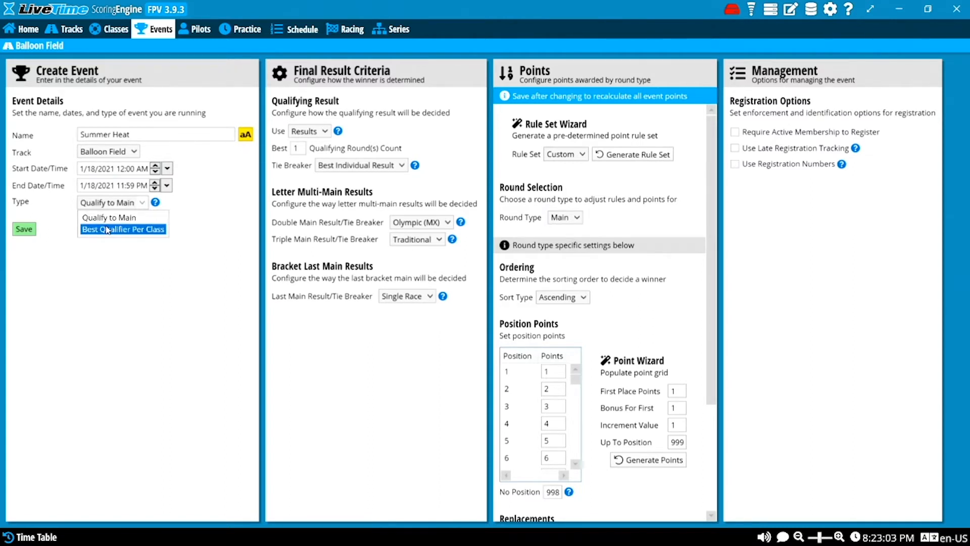
pyautogui.click(108, 218)
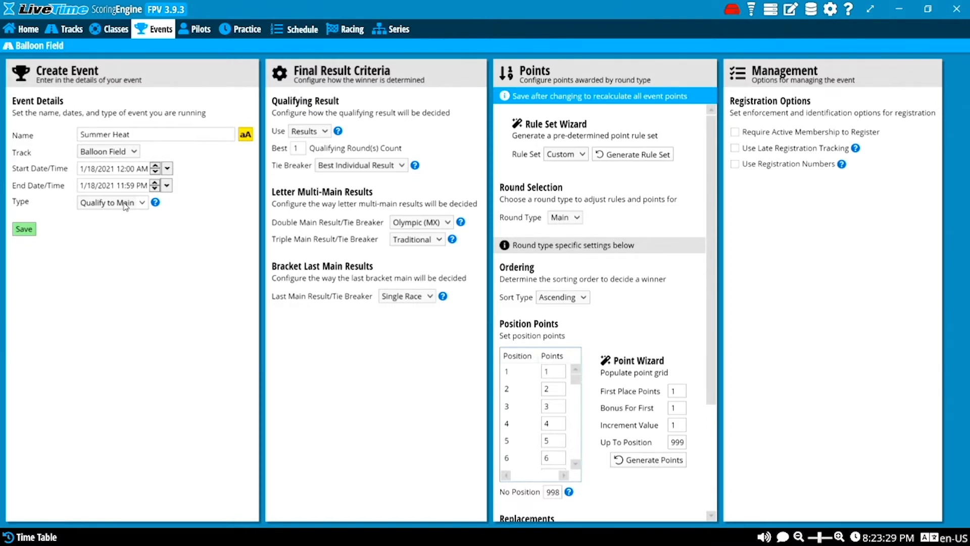
pyautogui.click(125, 205)
pyautogui.click(128, 226)
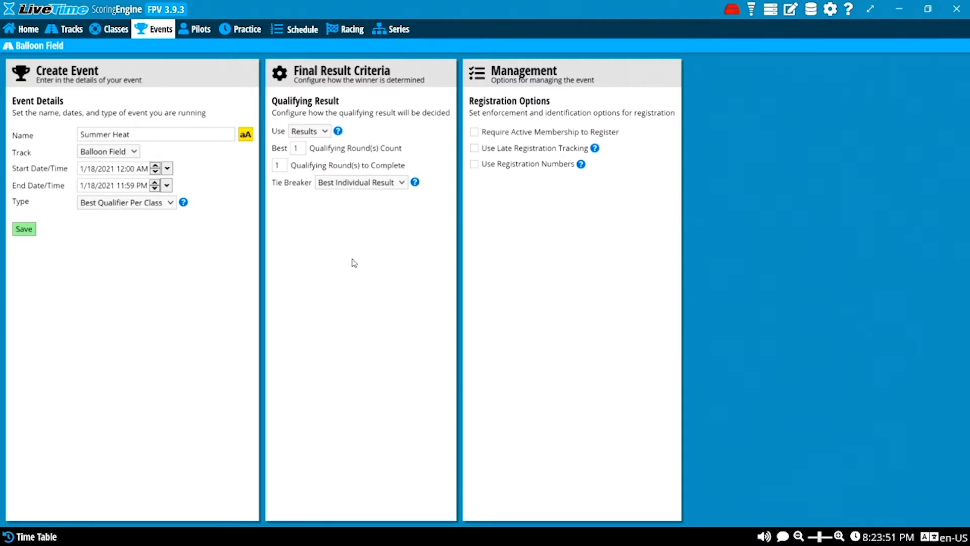
pyautogui.click(131, 208)
pyautogui.click(132, 217)
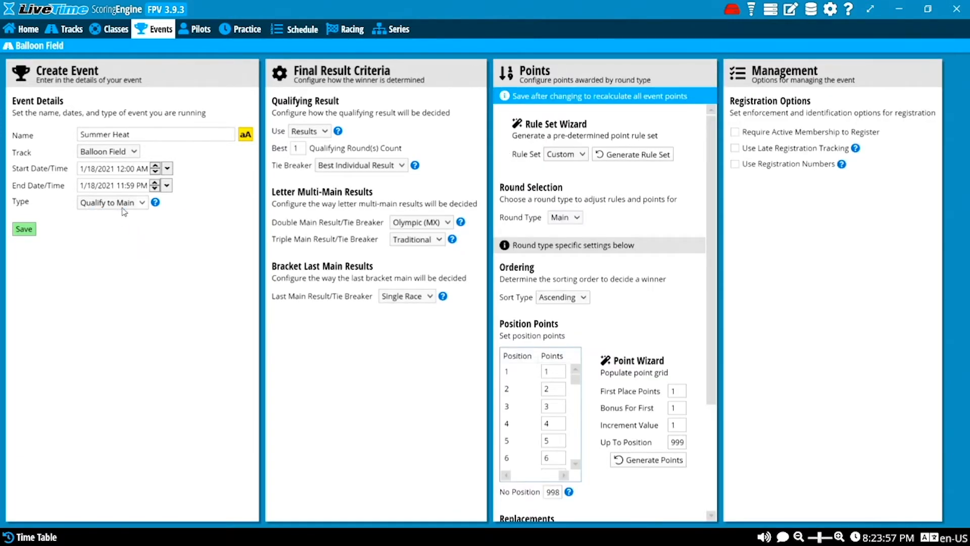
# Step: Review the explanations of the qualifying result options and set the qualifying result to Top 3 Consecutive
pyautogui.click(310, 133)
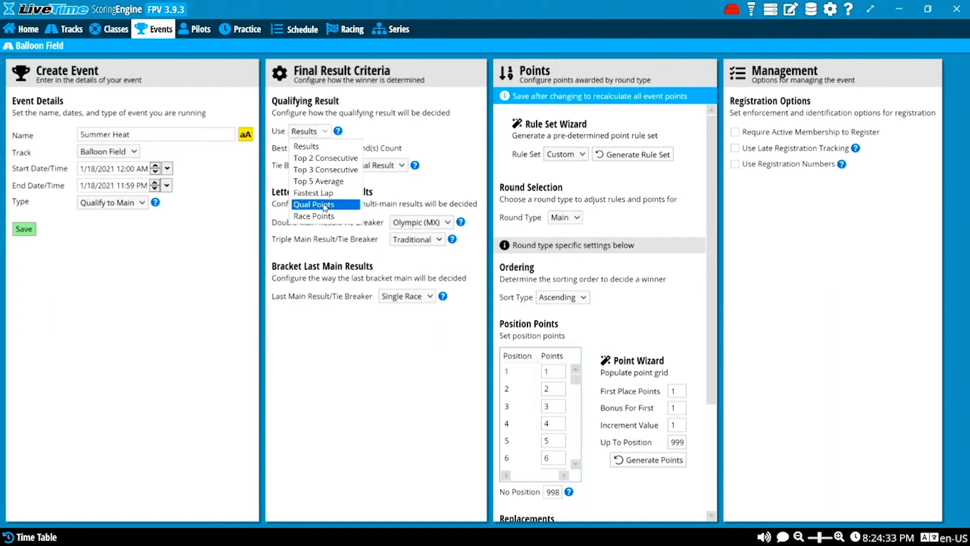
pyautogui.click(344, 146)
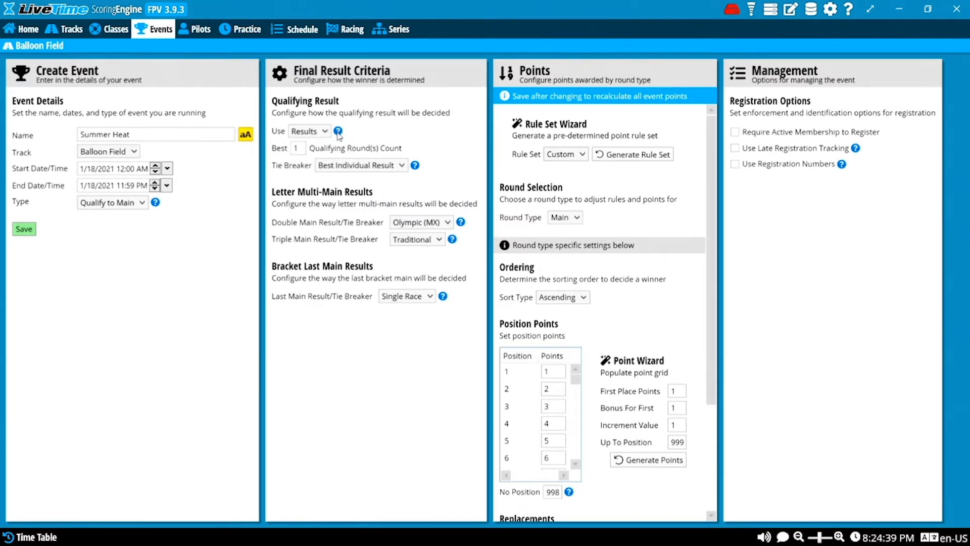
pyautogui.click(338, 132)
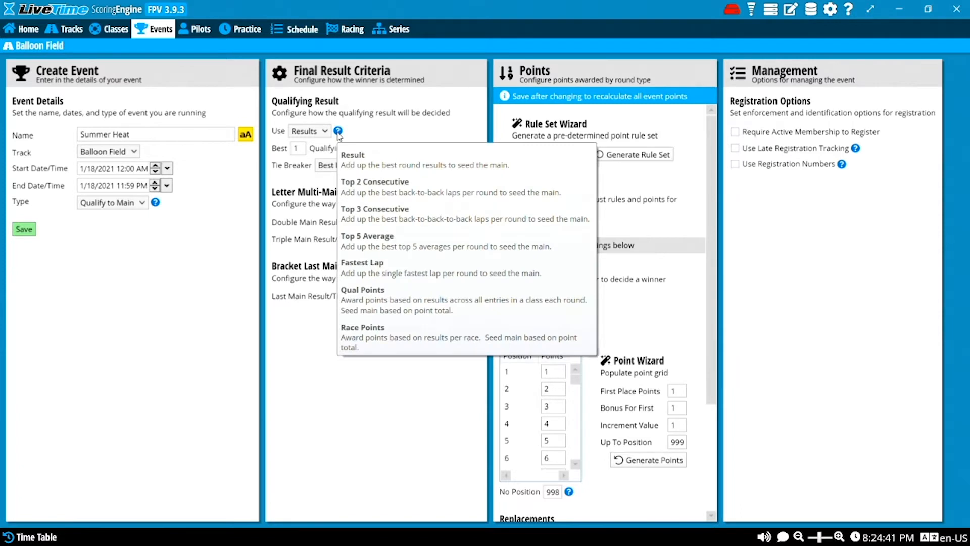
pyautogui.click(313, 132)
pyautogui.click(318, 169)
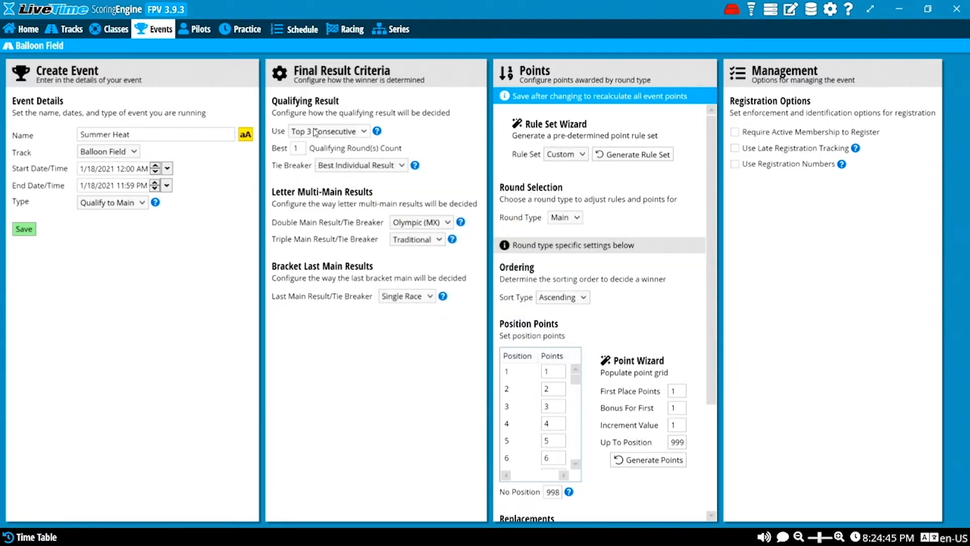
# Step: Set the best qualifying rounds count to 2 and check the tie breaker options and their explanation
pyautogui.click(298, 149)
pyautogui.click(321, 155)
pyautogui.press('BackSpace')
pyautogui.write('2')
pyautogui.doubleClick(296, 148)
pyautogui.click(337, 167)
pyautogui.click(338, 167)
pyautogui.moveTo(415, 167)
# Step: Compare the options for the last bracket main's result and tie breaker and set it to Chase the Ace
pyautogui.click(408, 298)
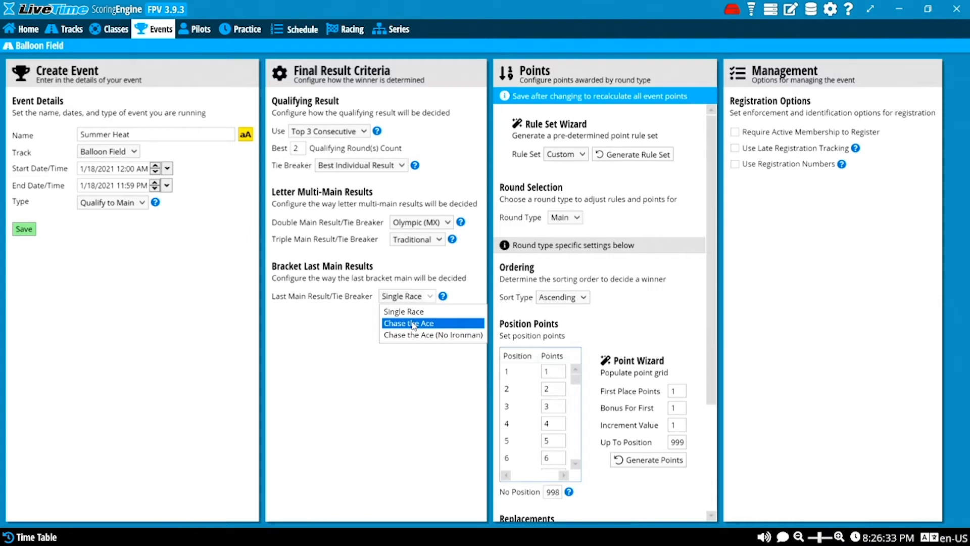
pyautogui.click(348, 305)
pyautogui.click(403, 304)
pyautogui.click(418, 324)
pyautogui.click(406, 302)
pyautogui.click(430, 334)
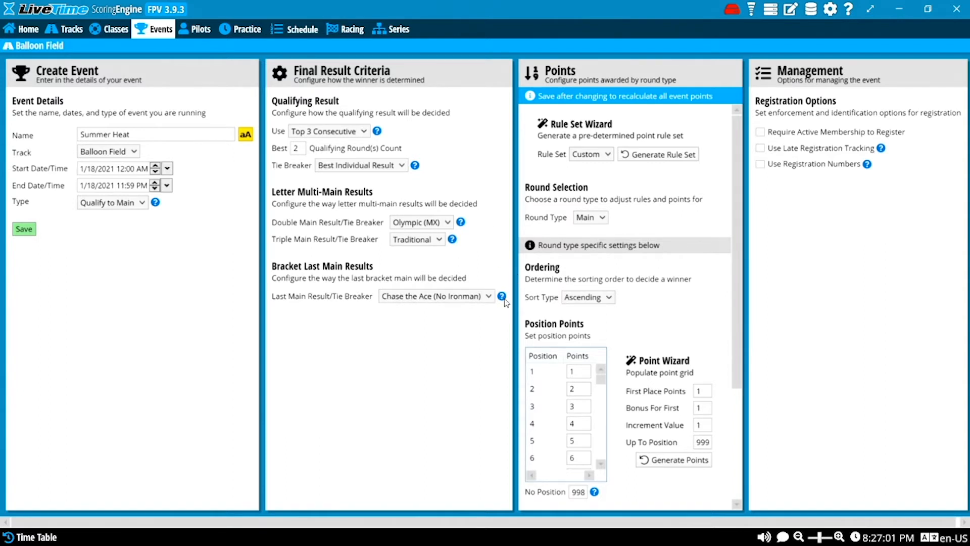
pyautogui.moveTo(503, 298)
pyautogui.click(461, 302)
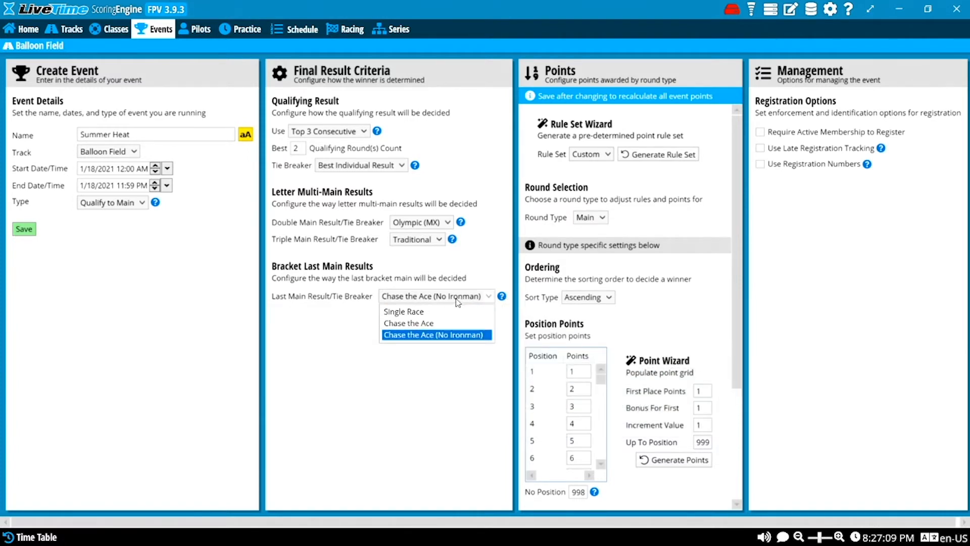
pyautogui.click(447, 323)
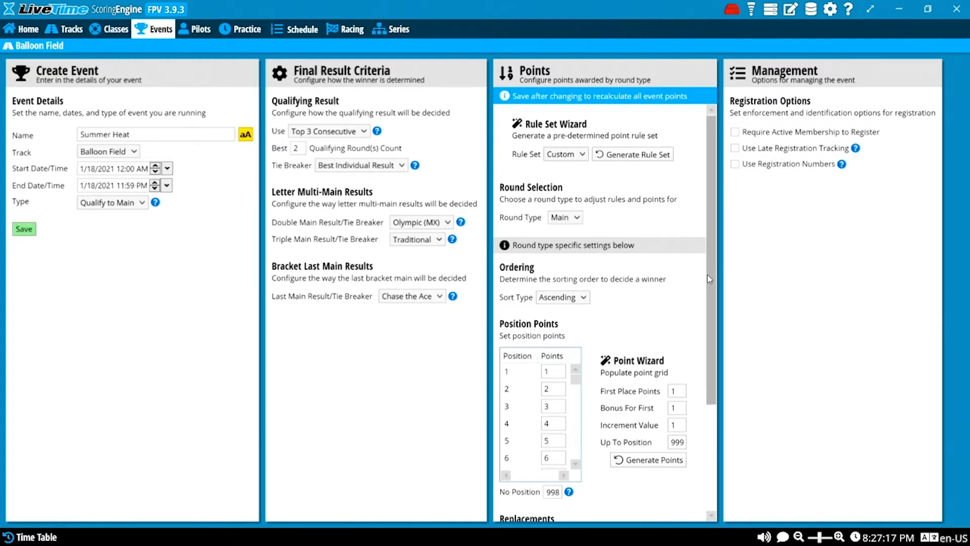
# Step: Look through the position points, replacements and adjustments in the points settings and save the new event
pyautogui.scroll(-3, 712, 220)
pyautogui.rightClick(710, 298)
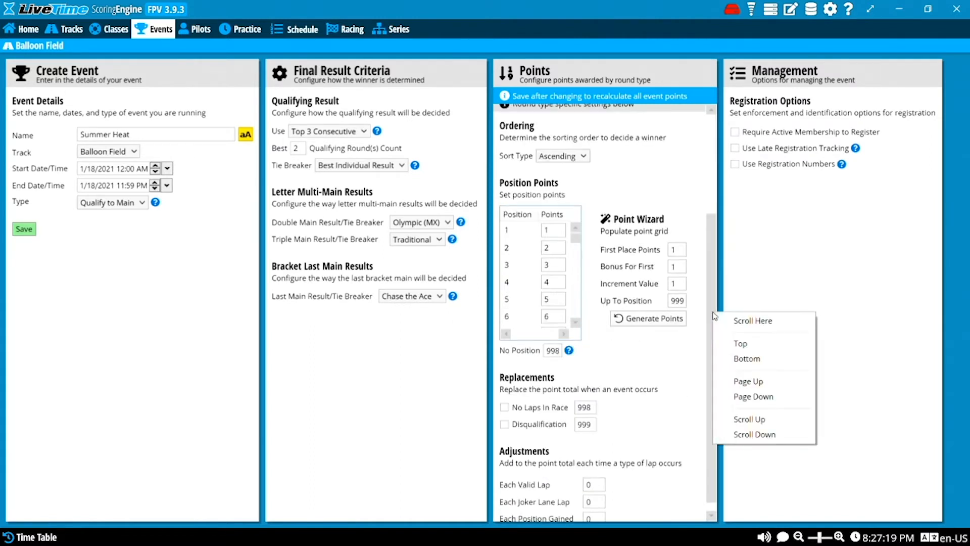
pyautogui.moveTo(710, 294); pyautogui.dragTo(715, 337)
pyautogui.rightClick(716, 339)
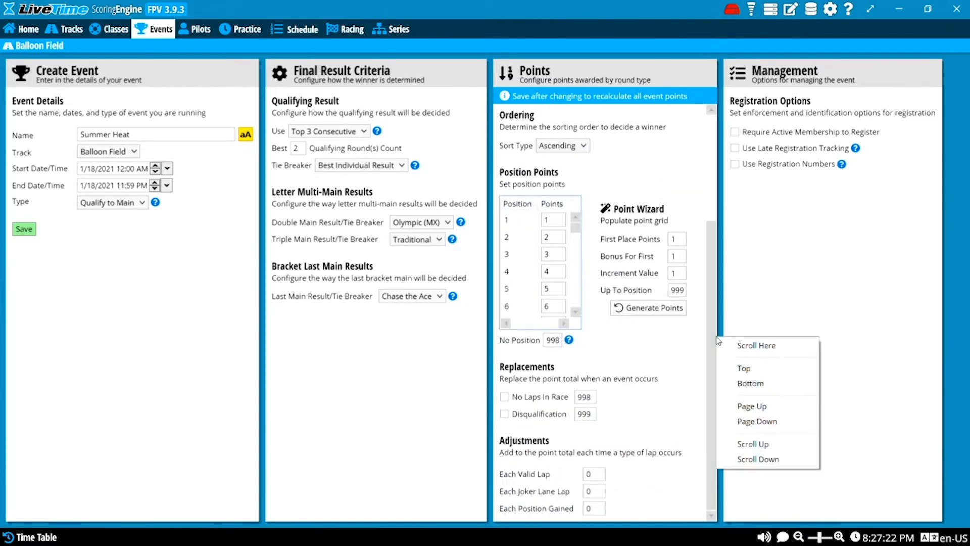
pyautogui.click(708, 259)
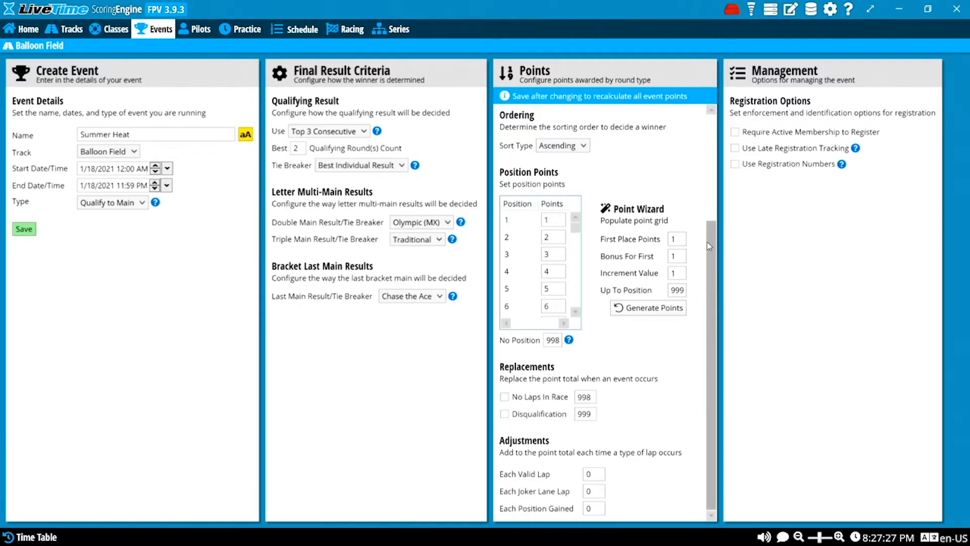
pyautogui.rightClick(711, 237)
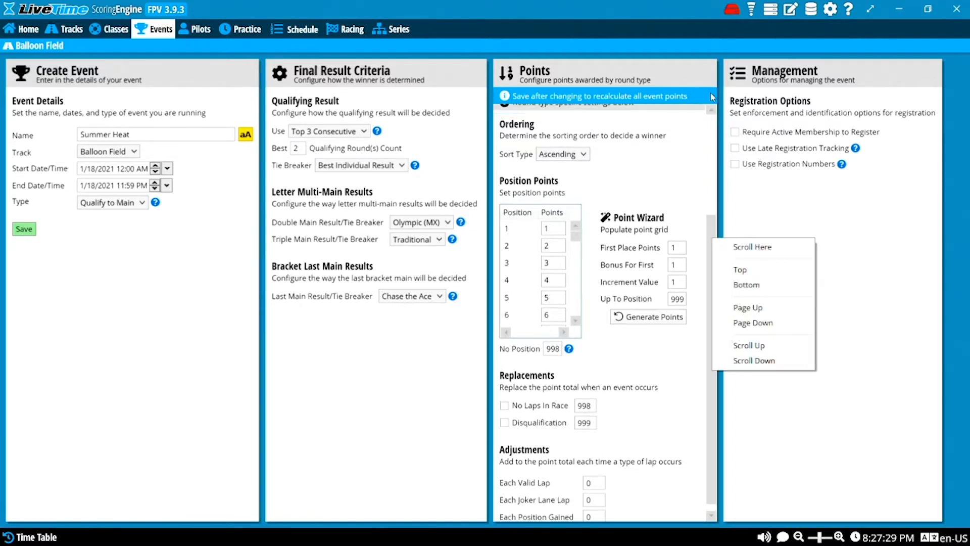
pyautogui.click(714, 124)
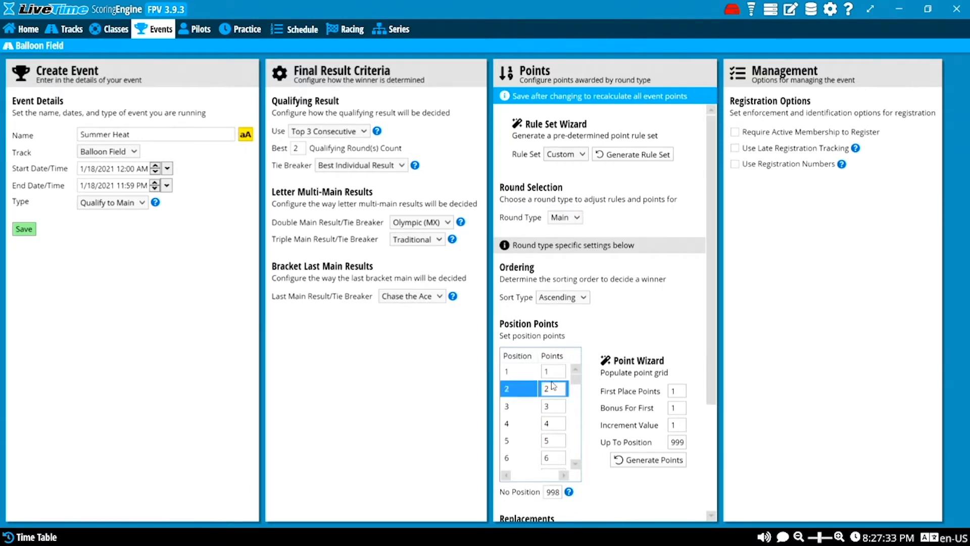
pyautogui.click(673, 409)
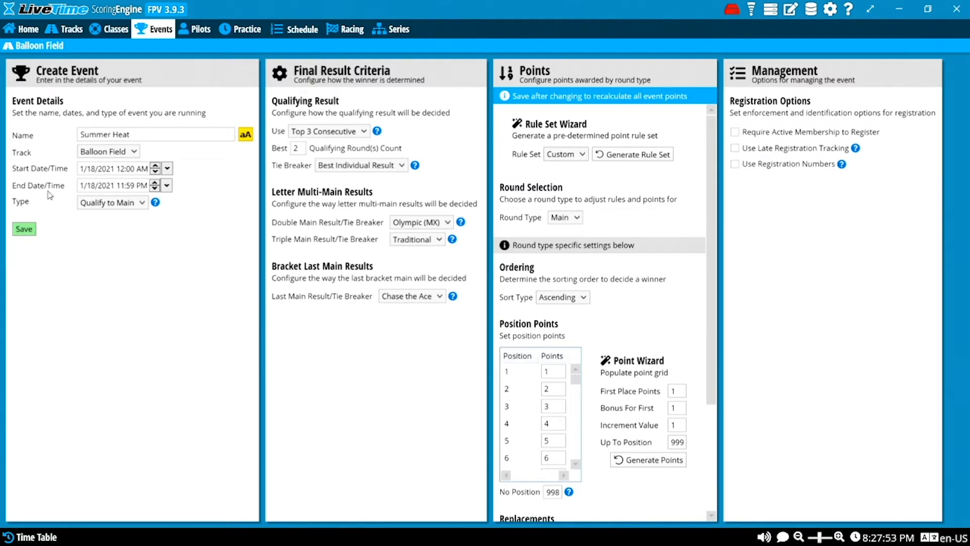
pyautogui.click(25, 230)
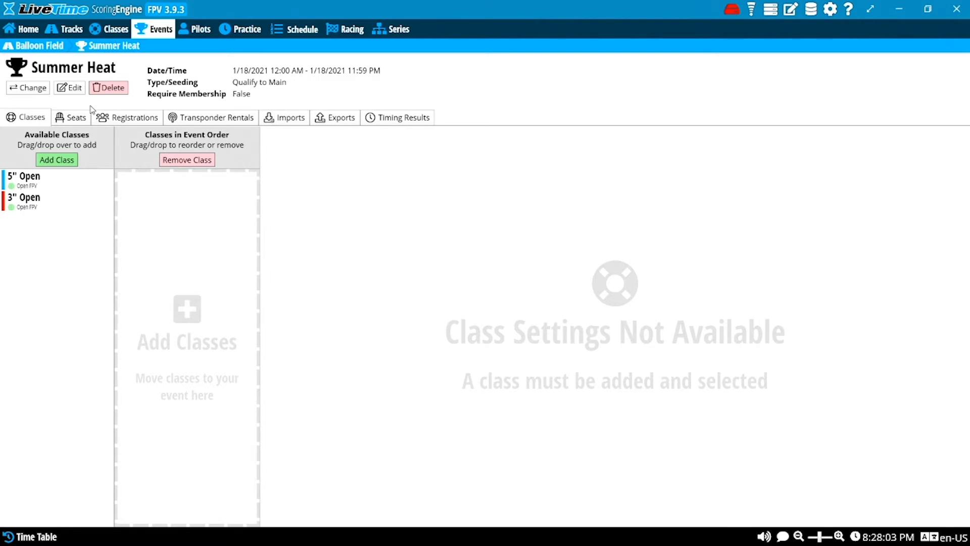
# Step: Add the 5" Open and 3" Open classes to the Summer Heat event and select 5" Open
pyautogui.click(57, 180)
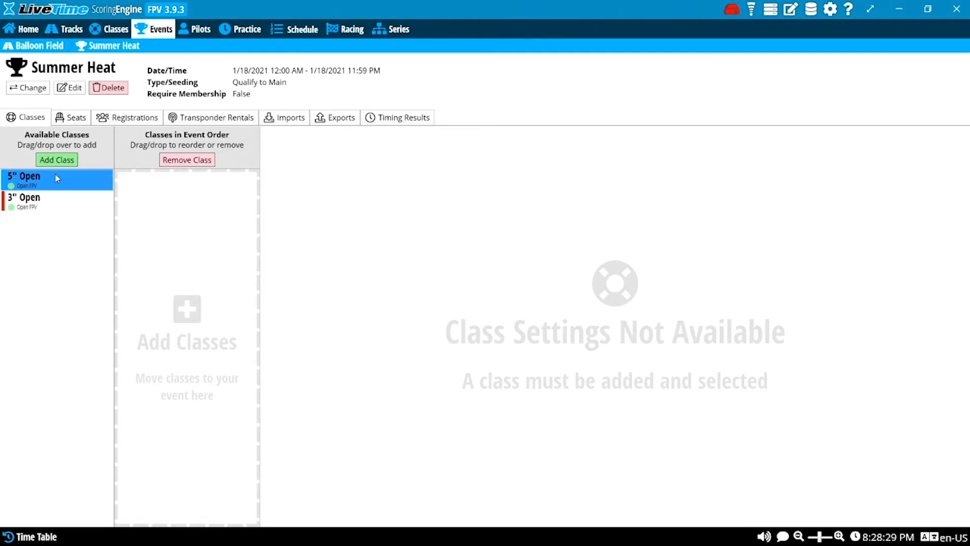
pyautogui.moveTo(54, 173); pyautogui.dragTo(190, 199)
pyautogui.moveTo(62, 182); pyautogui.dragTo(209, 231)
pyautogui.click(181, 187)
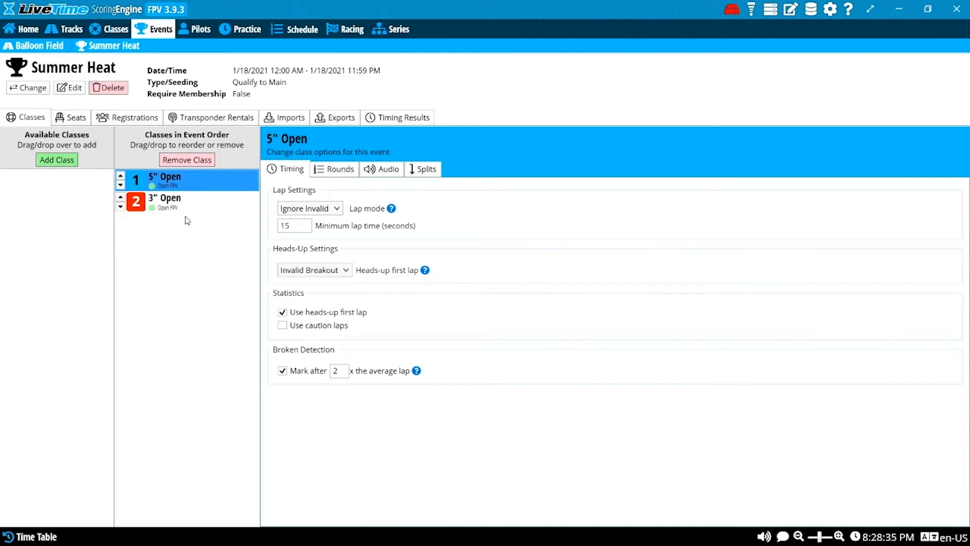
# Step: Try moving the 3" Open class ahead of 5" Open and restore the original class order
pyautogui.click(158, 198)
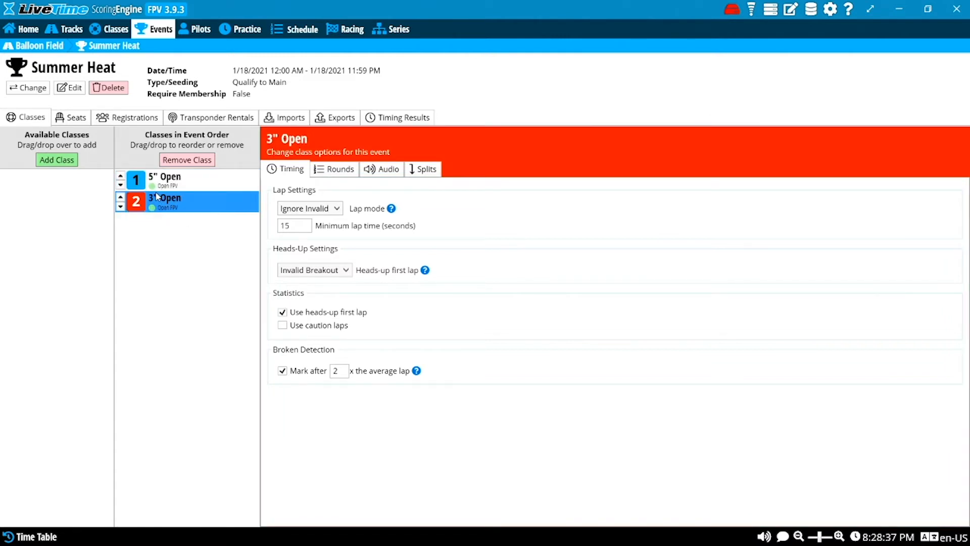
pyautogui.click(120, 198)
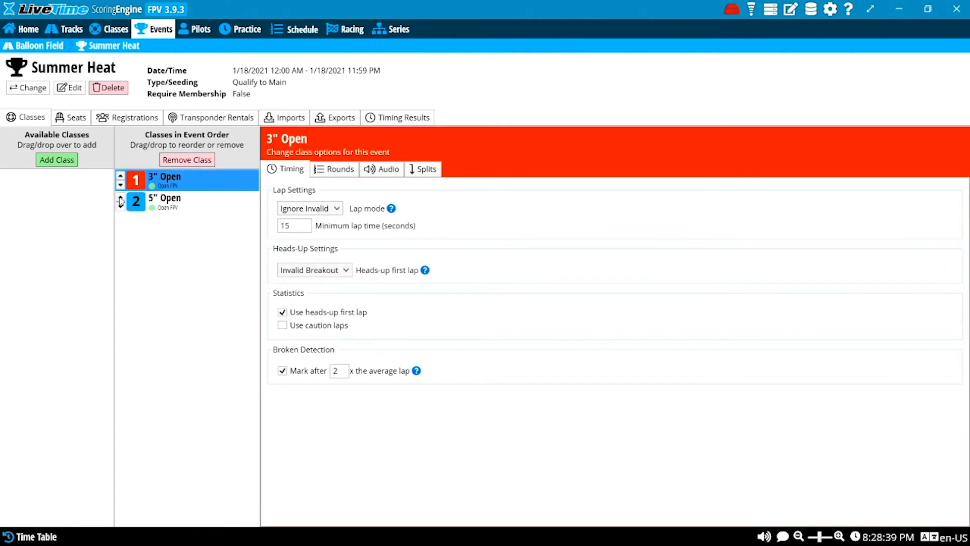
pyautogui.click(121, 185)
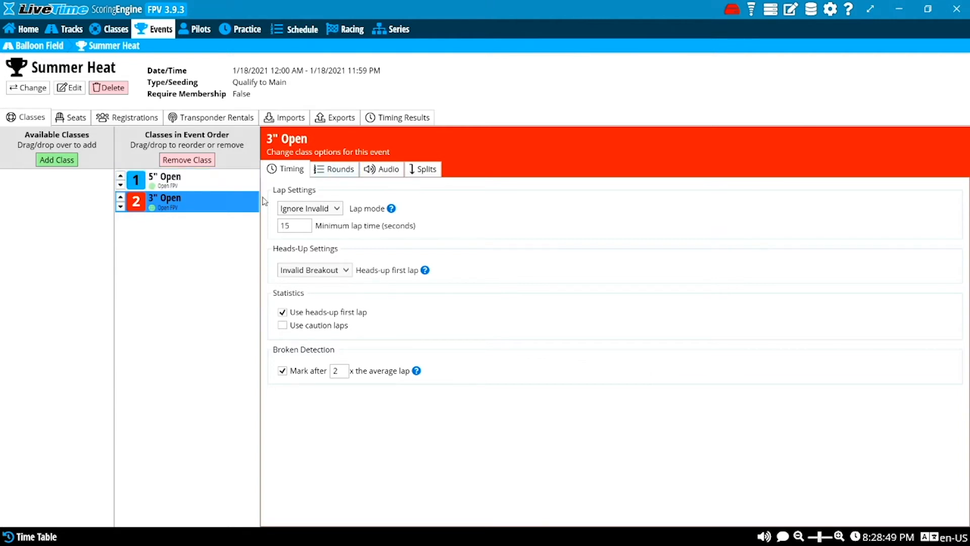
# Step: Look through the timing, audio, splits and rounds settings of the 5" Open class
pyautogui.click(185, 188)
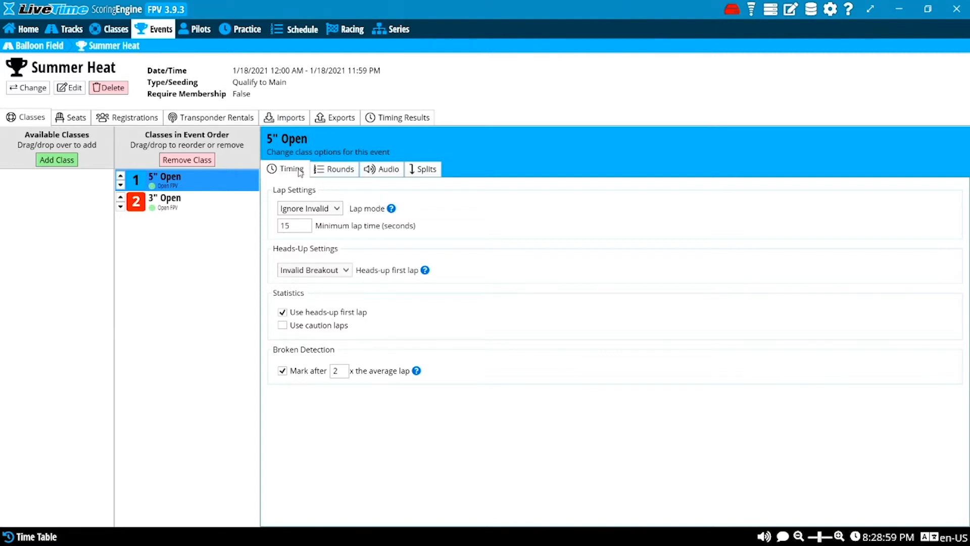
pyautogui.click(382, 174)
pyautogui.click(411, 172)
pyautogui.click(334, 172)
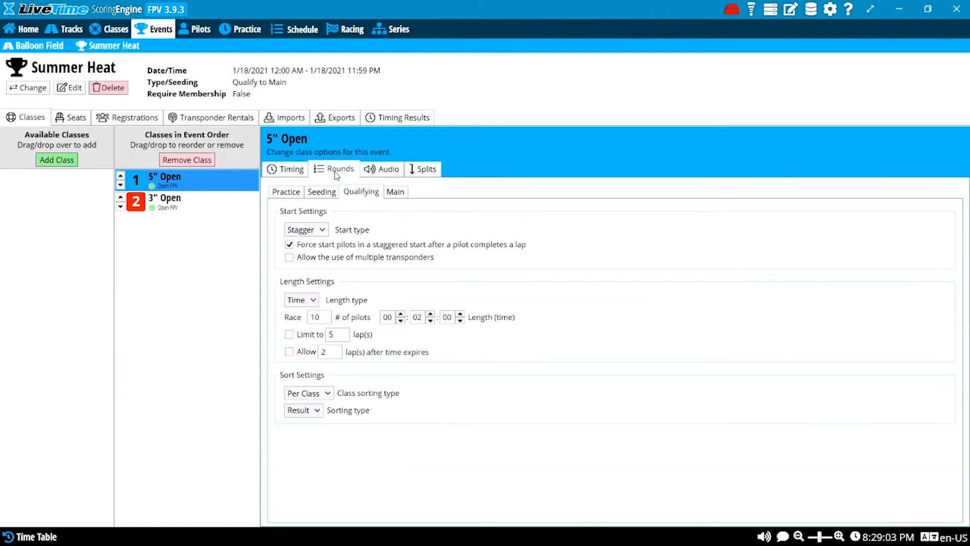
pyautogui.click(293, 175)
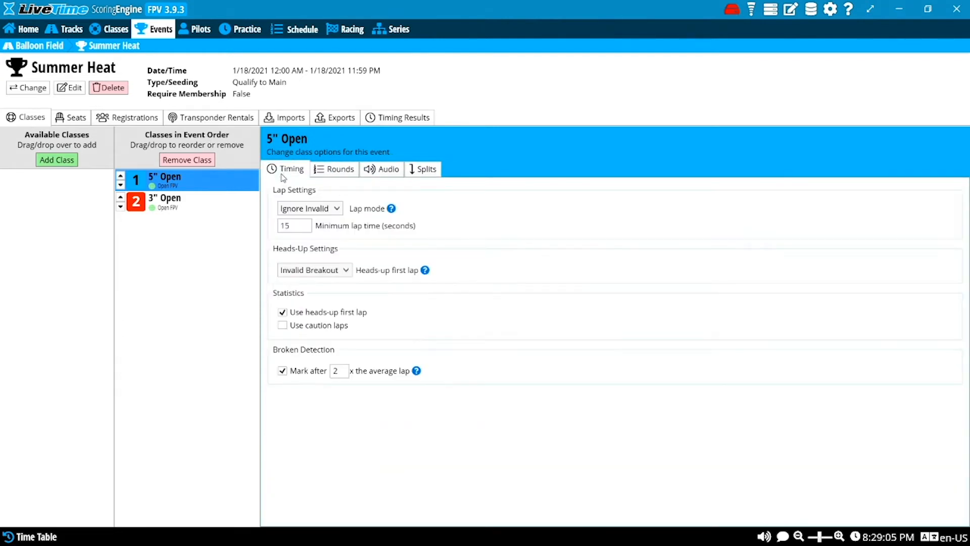
pyautogui.click(332, 172)
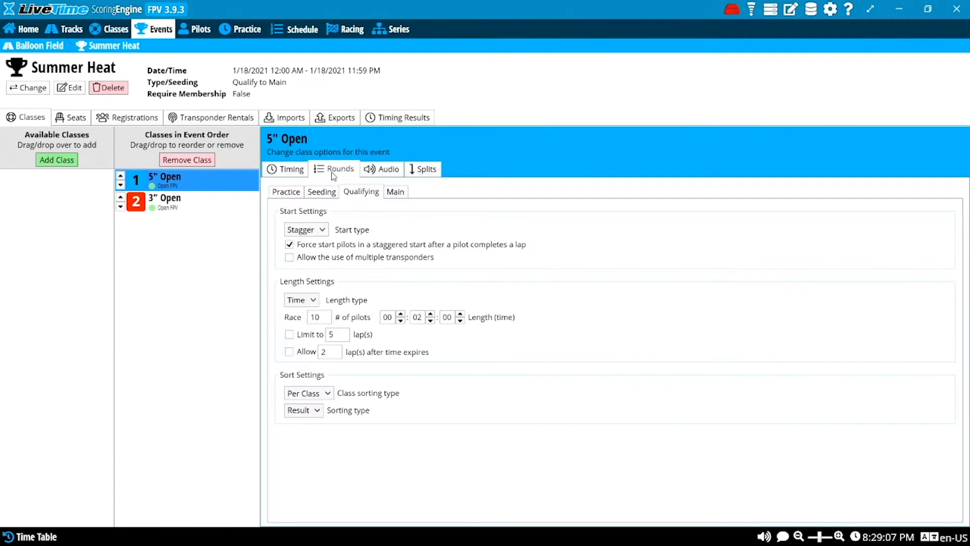
# Step: Set the start type of the 5" Open practice rounds to Heads-Up
pyautogui.click(286, 192)
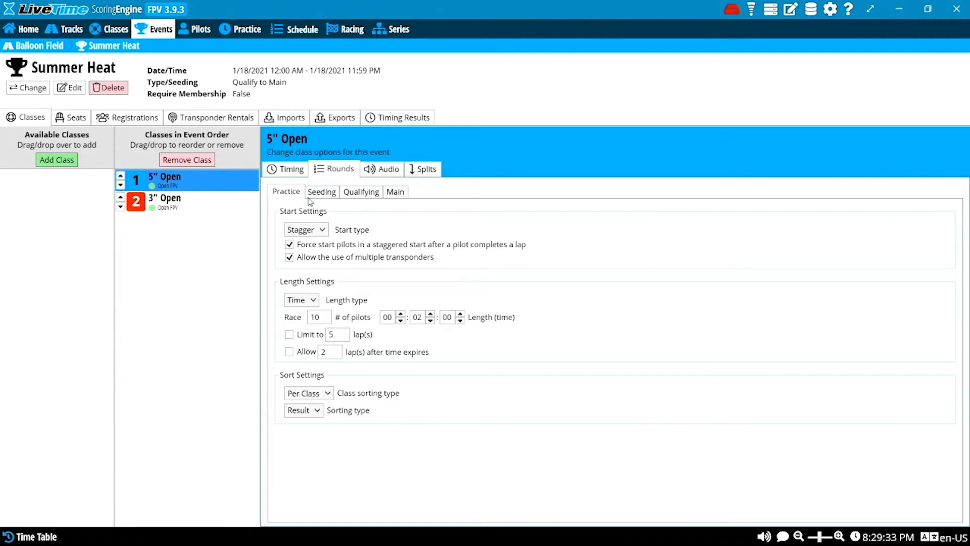
pyautogui.click(303, 234)
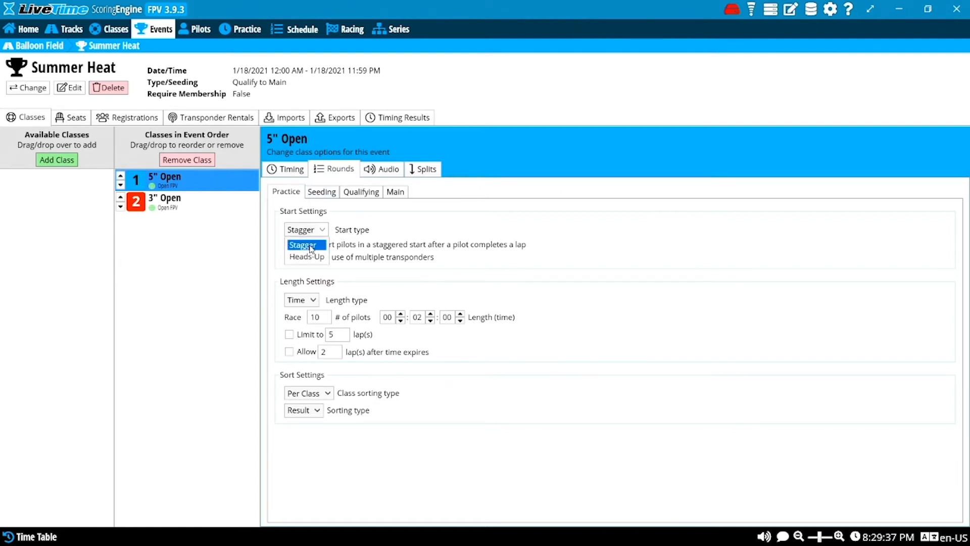
pyautogui.click(310, 245)
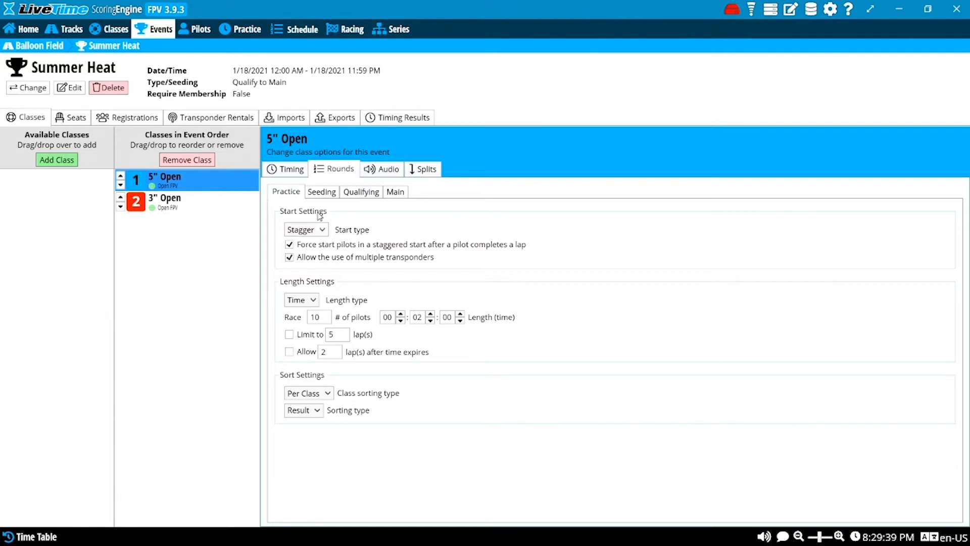
pyautogui.click(308, 233)
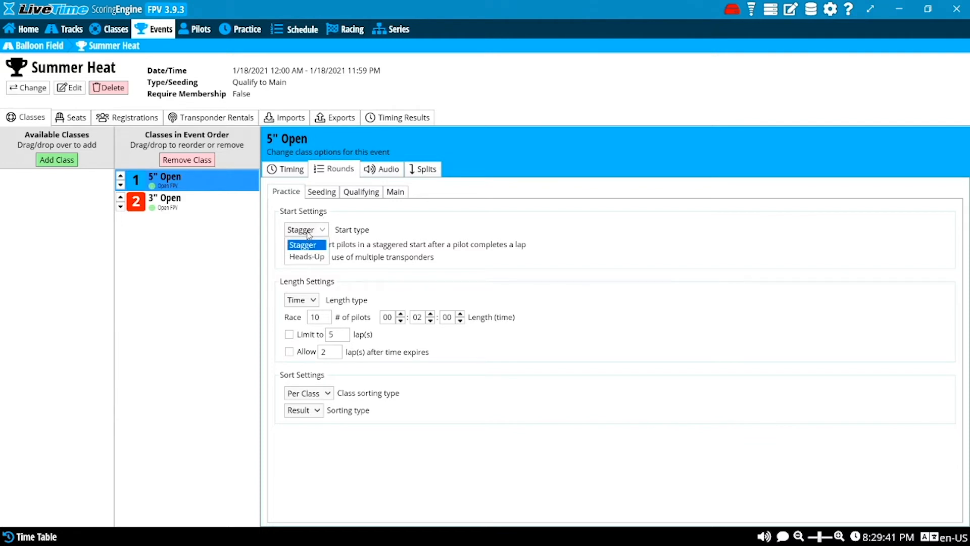
pyautogui.click(316, 258)
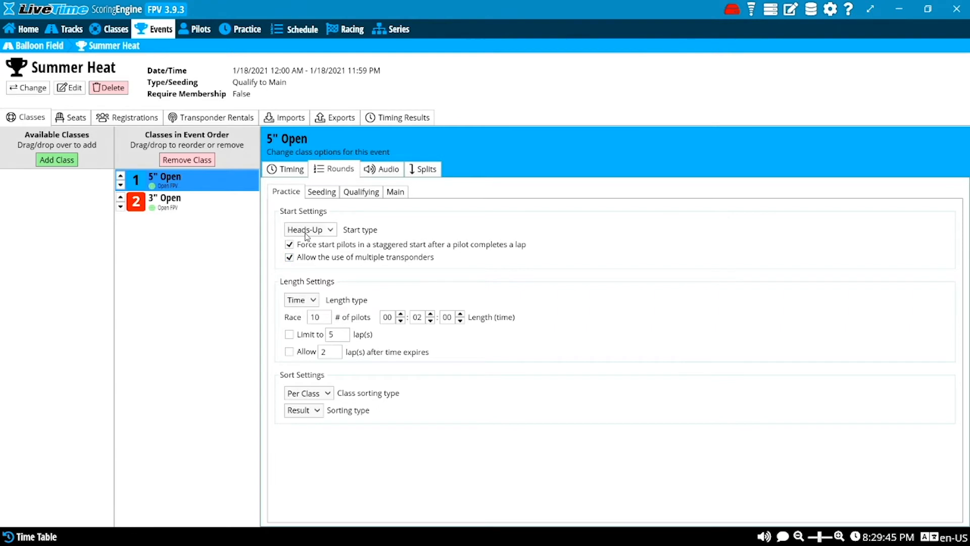
pyautogui.click(306, 233)
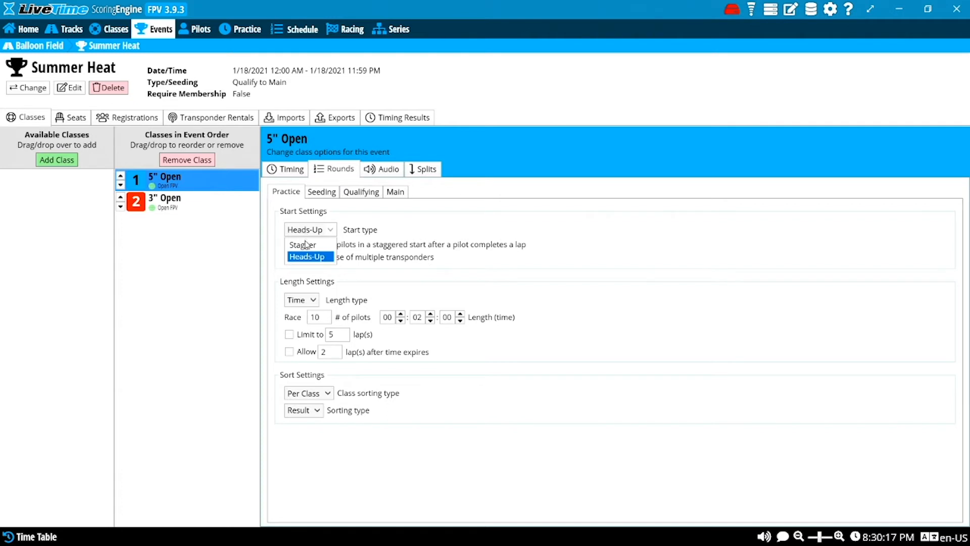
pyautogui.click(315, 257)
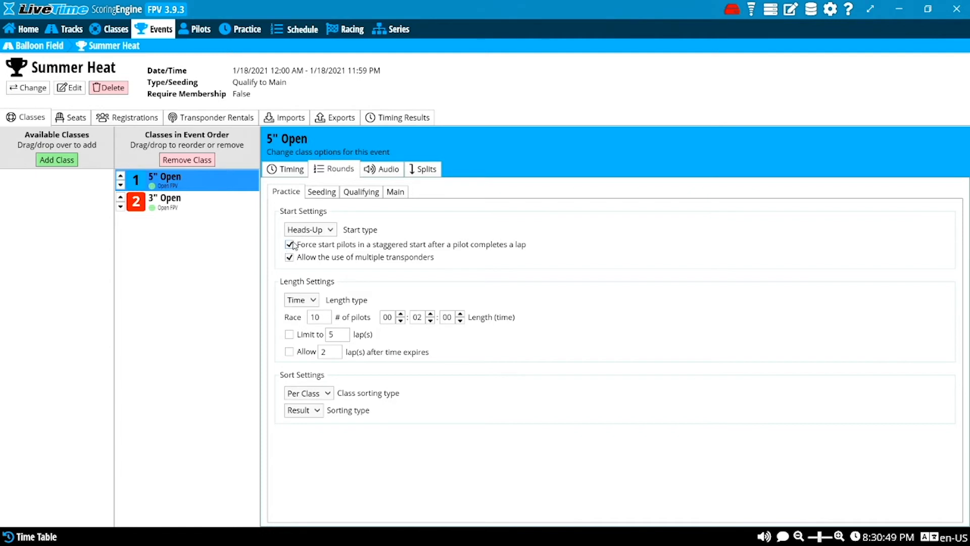
# Step: Try the Laps length type for the 5" Open practice rounds and switch back to Time
pyautogui.click(298, 303)
pyautogui.click(299, 326)
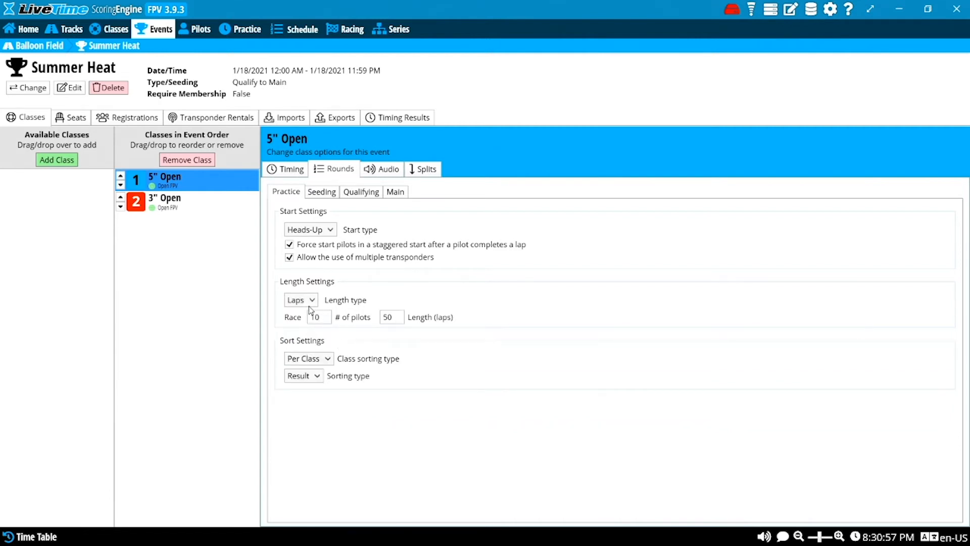
pyautogui.click(307, 305)
pyautogui.click(305, 316)
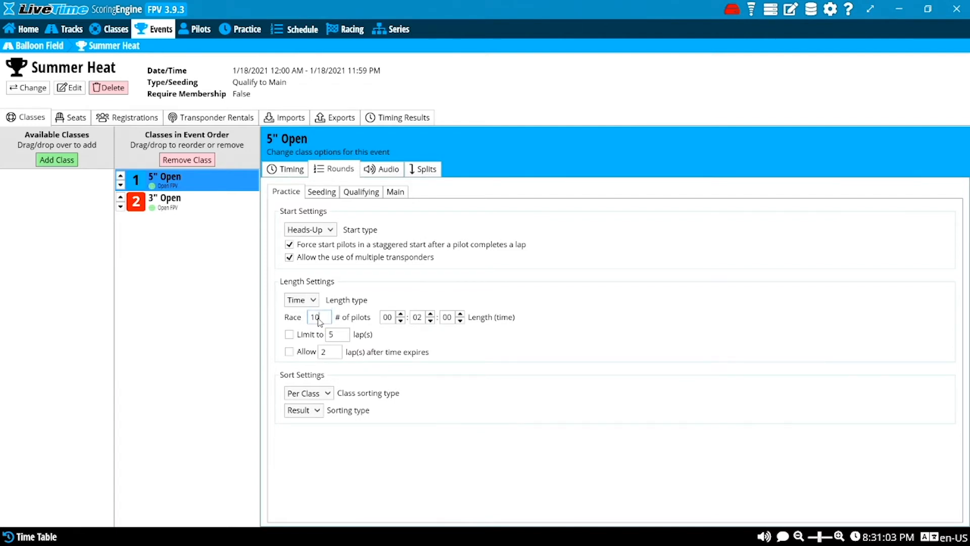
# Step: Set the number of pilots per practice race to 6 for the 5" Open class
pyautogui.doubleClick(316, 318)
pyautogui.write('6')
pyautogui.click(346, 307)
pyautogui.click(415, 319)
# Step: Try the lap limit and the extra laps after time expires for practice, leaving both options off
pyautogui.click(296, 340)
pyautogui.click(297, 340)
pyautogui.click(297, 340)
pyautogui.click(298, 353)
pyautogui.click(299, 355)
pyautogui.doubleClick(330, 350)
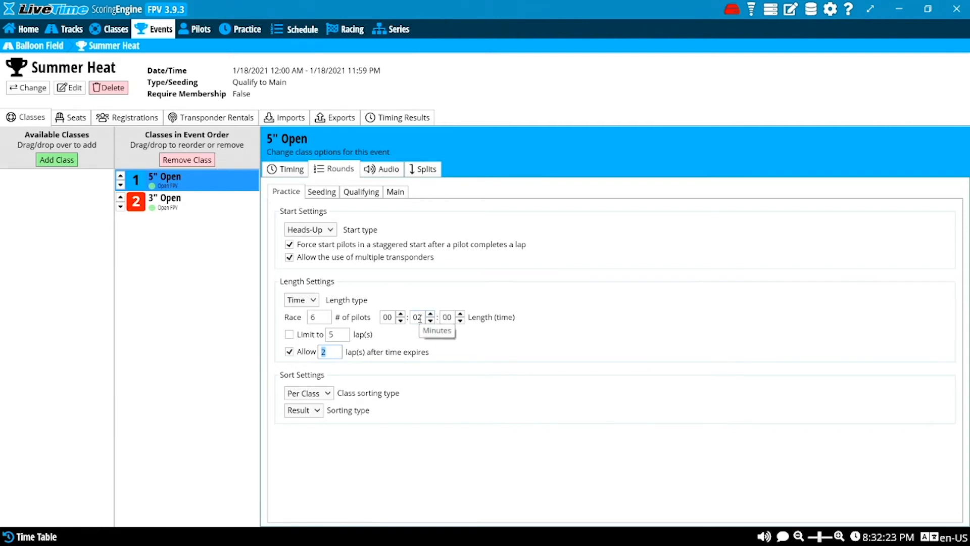
pyautogui.click(305, 353)
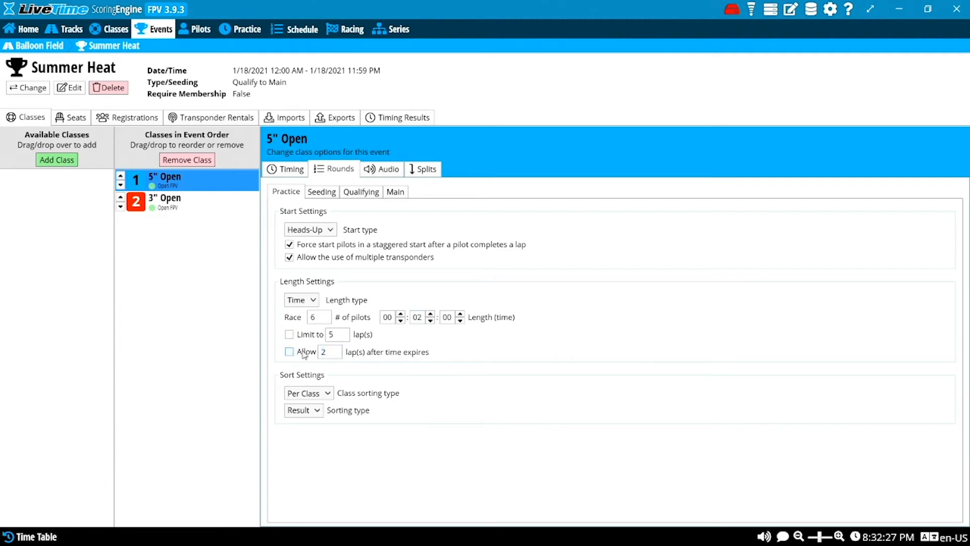
# Step: Examine the practice class sorting types, the seeding round settings and the qualifying start types of the 5" Open class
pyautogui.click(319, 393)
pyautogui.click(319, 394)
pyautogui.click(331, 197)
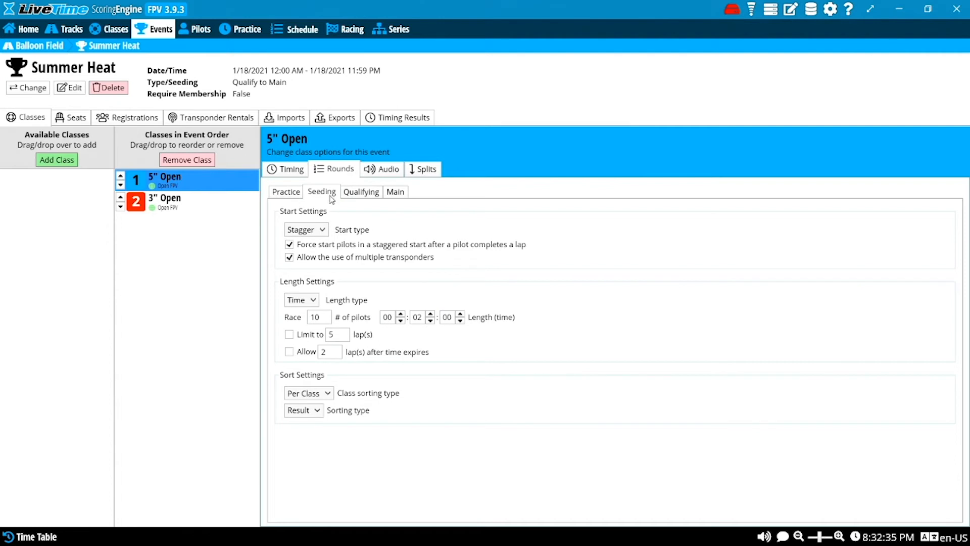
pyautogui.click(368, 197)
pyautogui.click(319, 199)
pyautogui.click(361, 194)
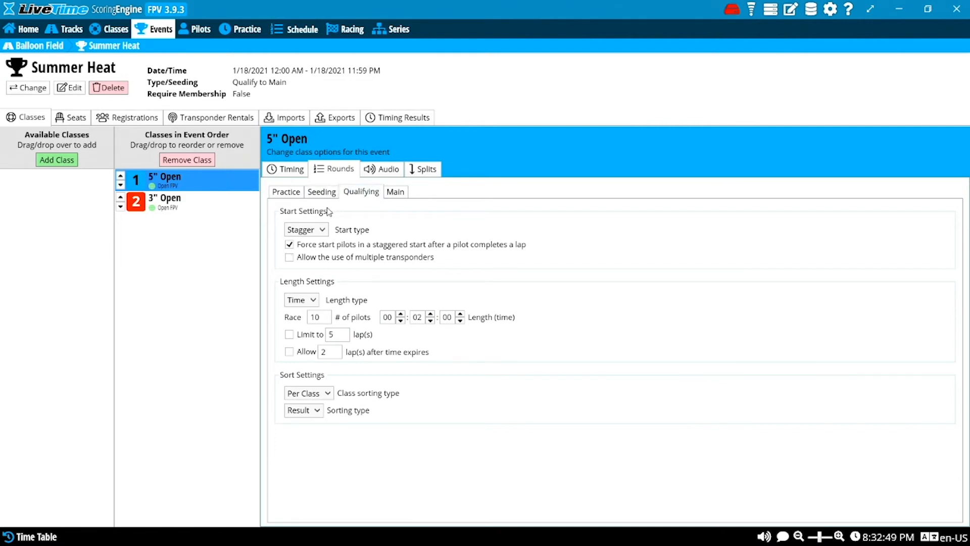
pyautogui.click(308, 234)
pyautogui.click(312, 242)
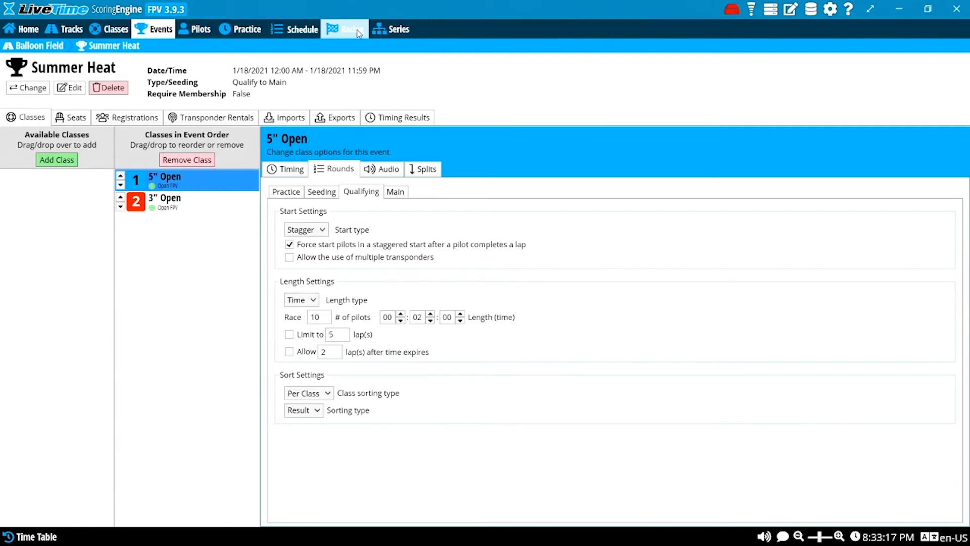
pyautogui.click(312, 228)
pyautogui.click(313, 229)
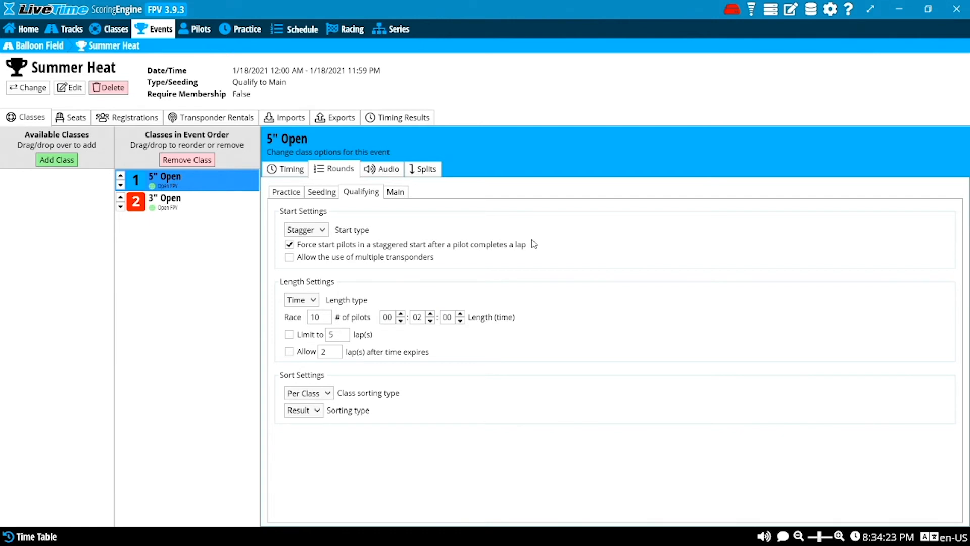
# Step: Check the qualifying length types and set the number of pilots per qualifying race to 6
pyautogui.click(312, 303)
pyautogui.click(312, 303)
pyautogui.doubleClick(317, 314)
pyautogui.write('6')
# Step: Keep the Heads-Up start for the 5" Open main rounds and set their length type to Laps
pyautogui.click(397, 192)
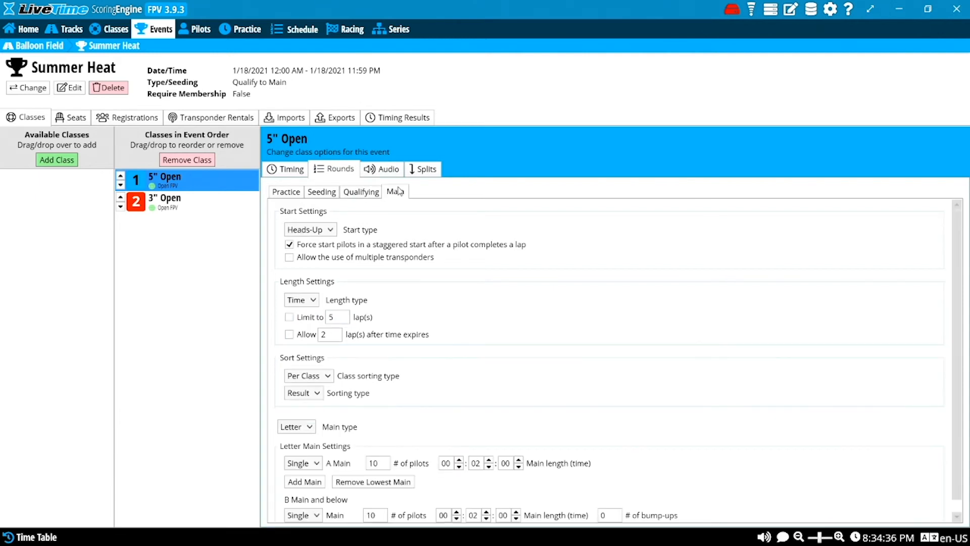
pyautogui.click(322, 230)
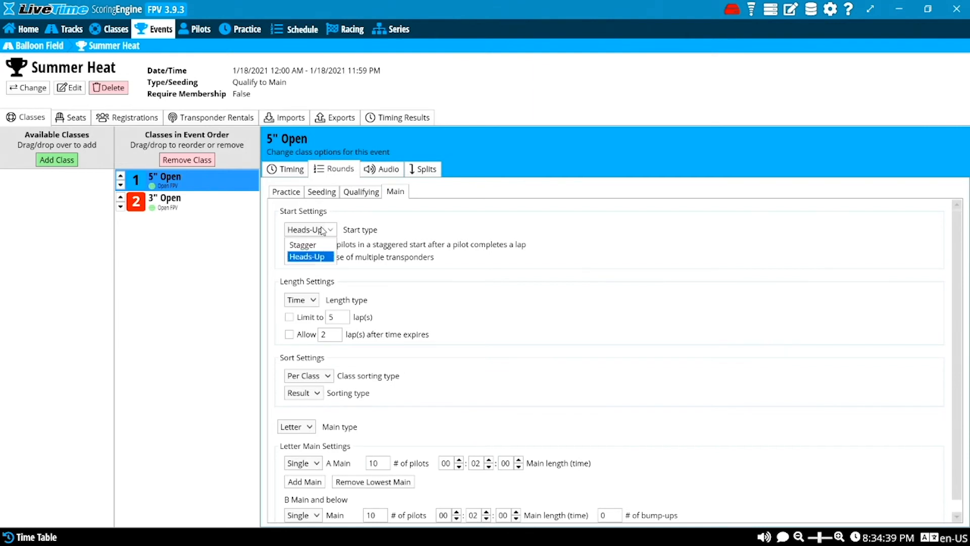
pyautogui.click(322, 231)
pyautogui.click(310, 232)
pyautogui.click(310, 232)
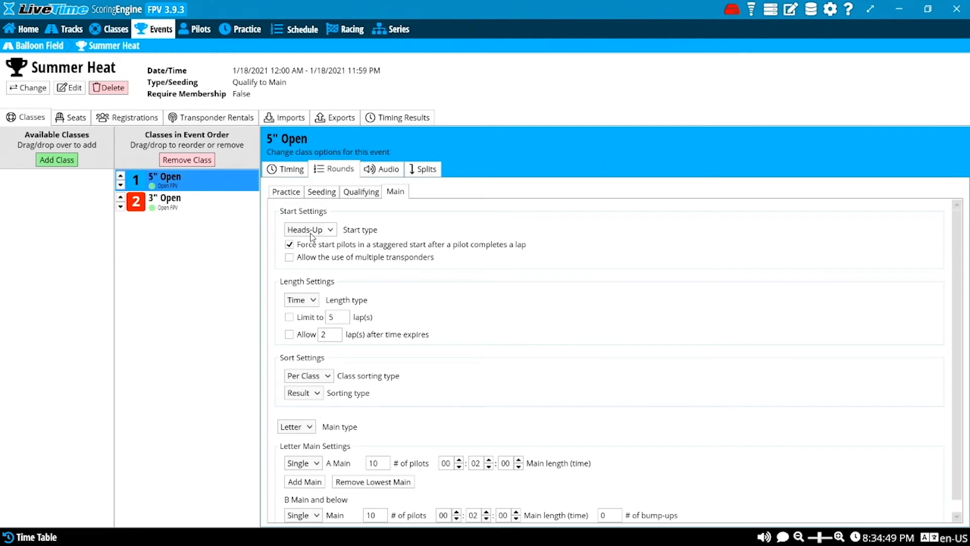
pyautogui.click(307, 247)
pyautogui.click(303, 301)
pyautogui.click(302, 328)
pyautogui.click(302, 300)
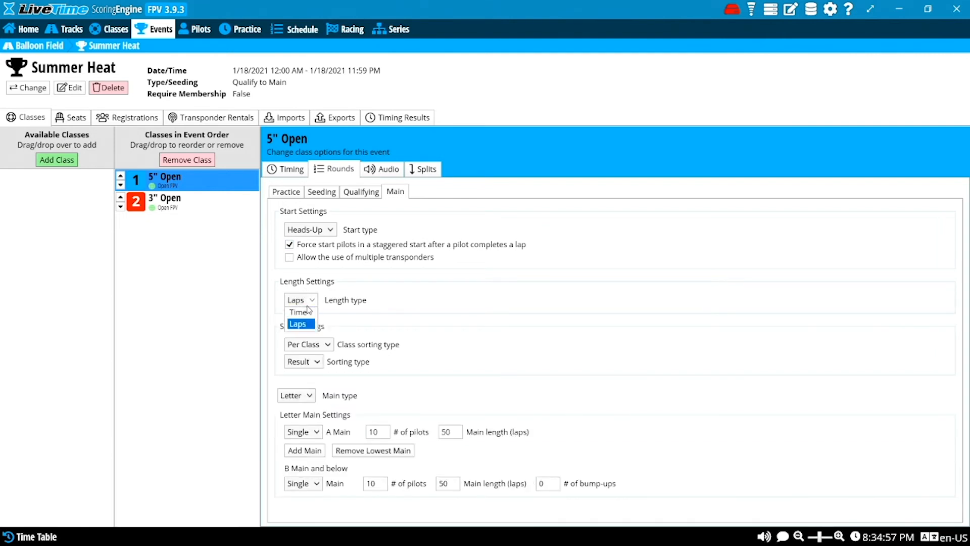
pyautogui.click(311, 331)
# Step: Set the 5" Open main type to Bracket with Double Elimination
pyautogui.click(291, 400)
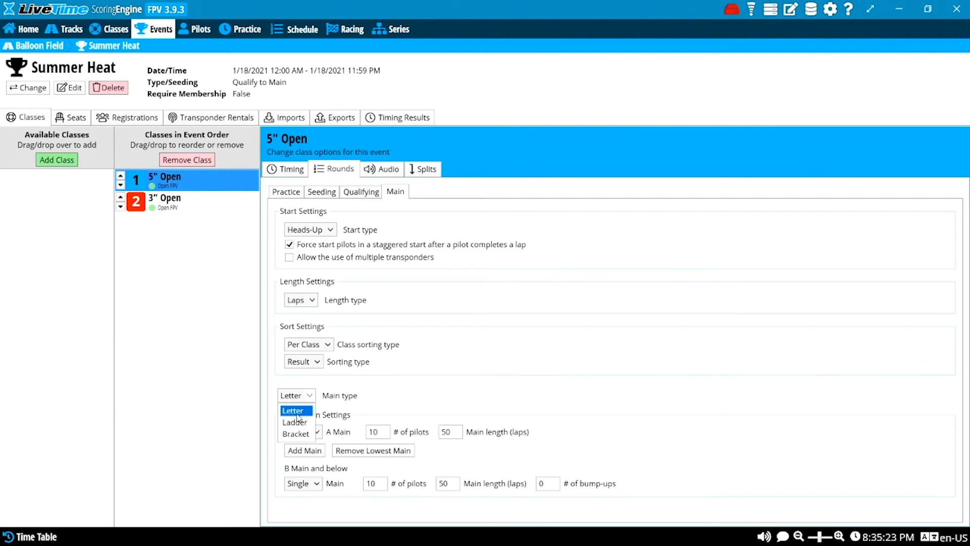
pyautogui.click(303, 413)
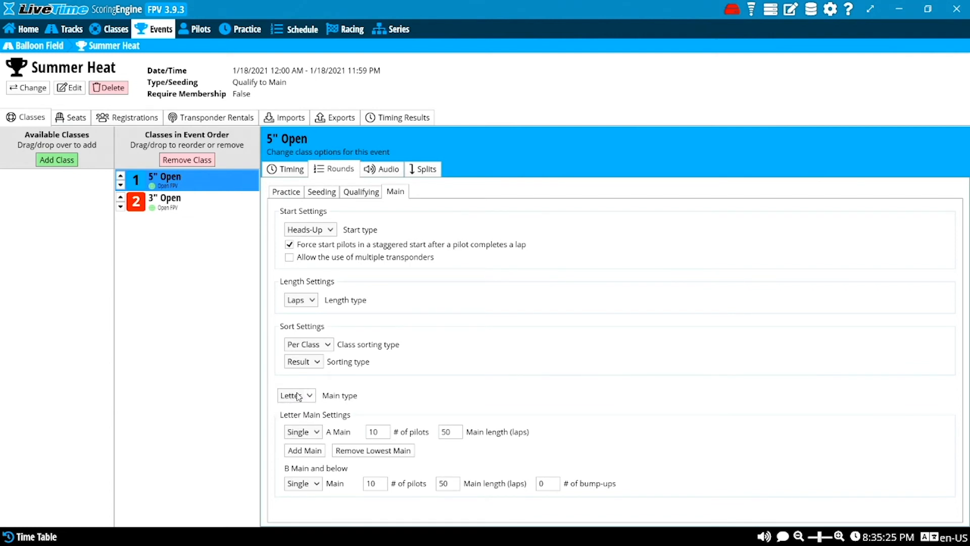
pyautogui.click(298, 396)
pyautogui.click(297, 434)
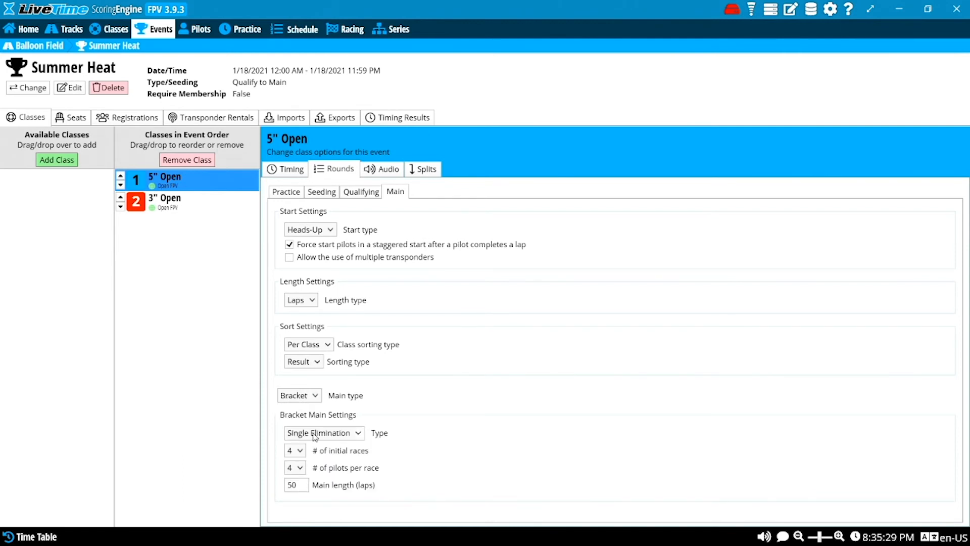
pyautogui.click(314, 434)
pyautogui.click(319, 461)
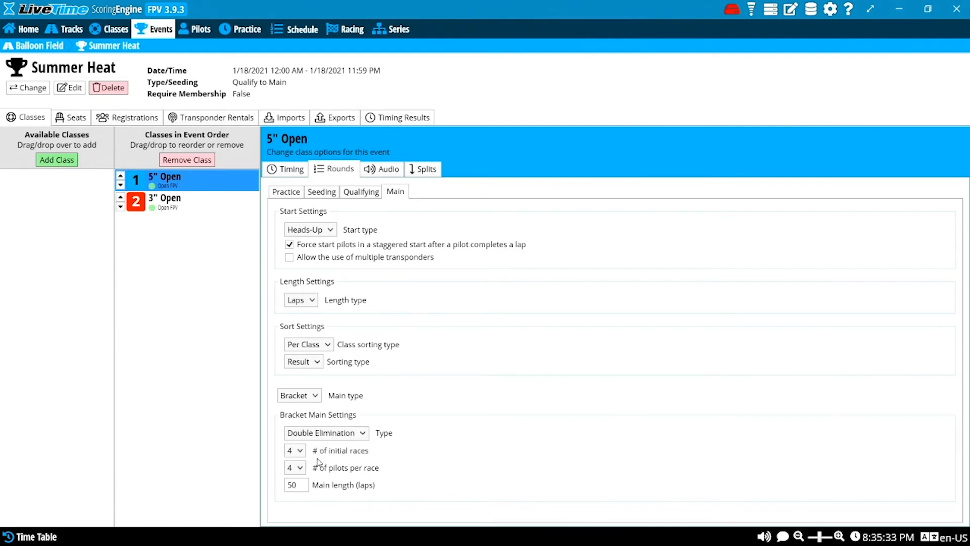
pyautogui.click(312, 435)
pyautogui.click(310, 460)
pyautogui.click(303, 437)
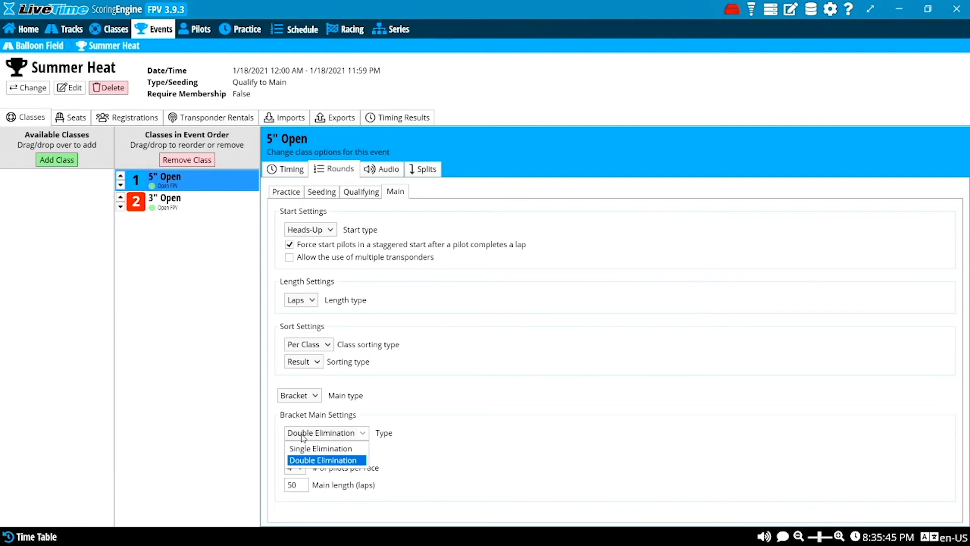
pyautogui.click(302, 436)
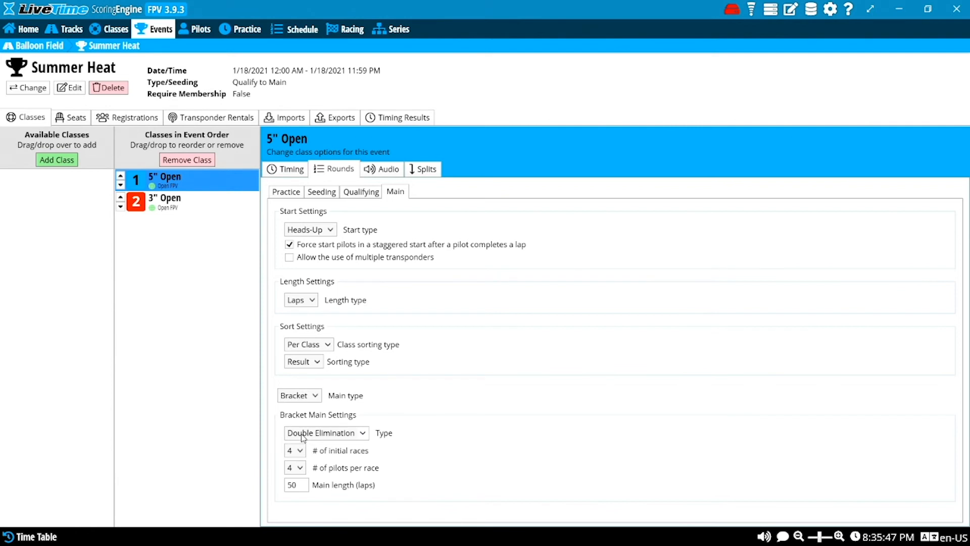
pyautogui.click(303, 437)
pyautogui.click(303, 437)
# Step: Check the choices for initial races, then try 2 pilots per bracket race and restore 4
pyautogui.click(299, 451)
pyautogui.click(300, 451)
pyautogui.click(300, 473)
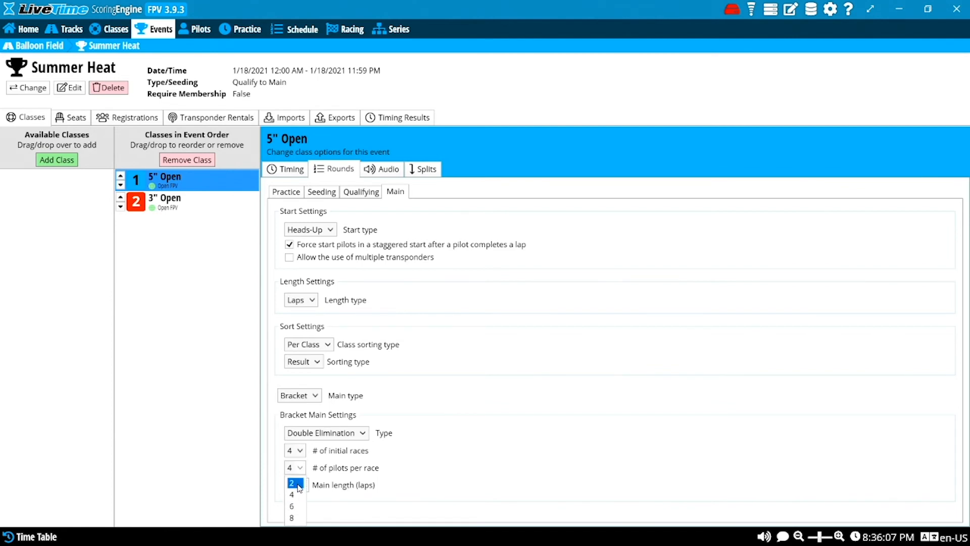
pyautogui.click(298, 484)
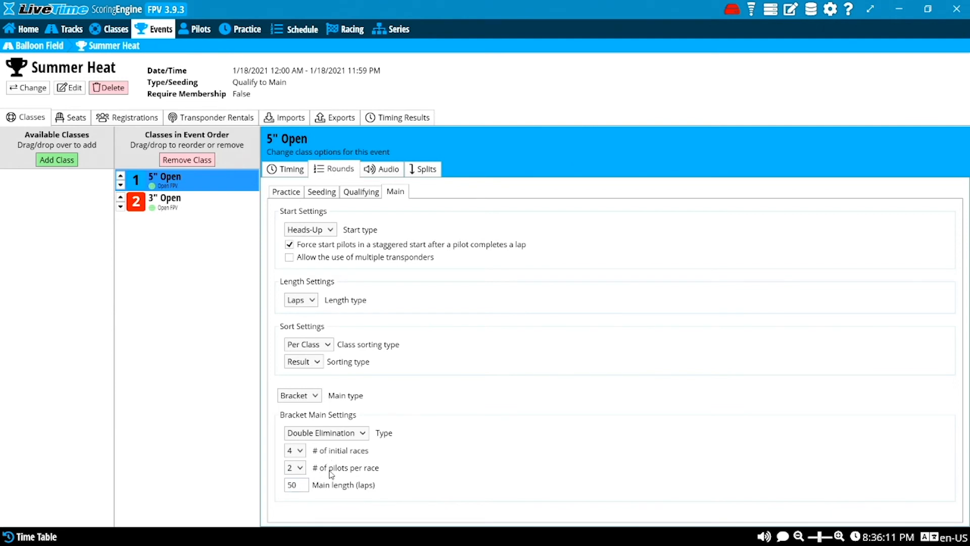
pyautogui.click(300, 469)
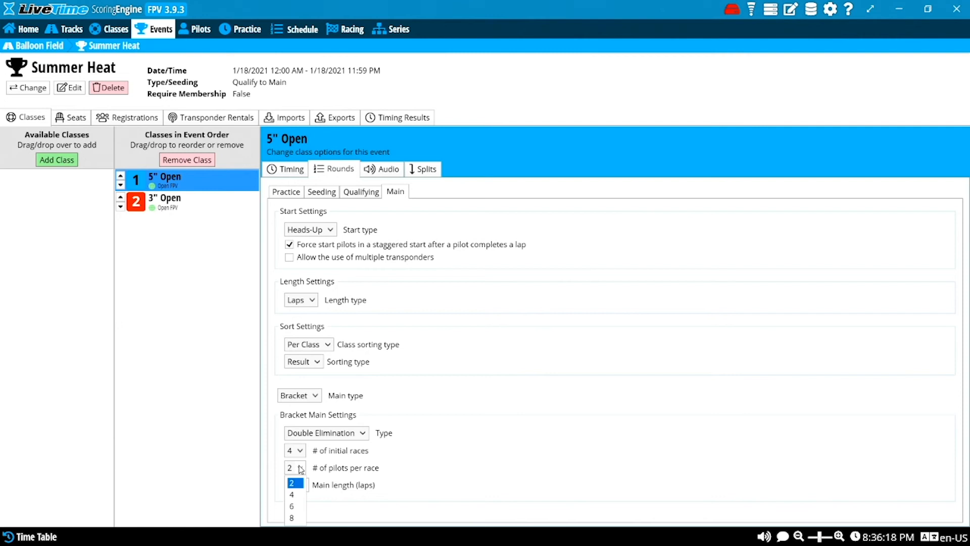
pyautogui.click(295, 497)
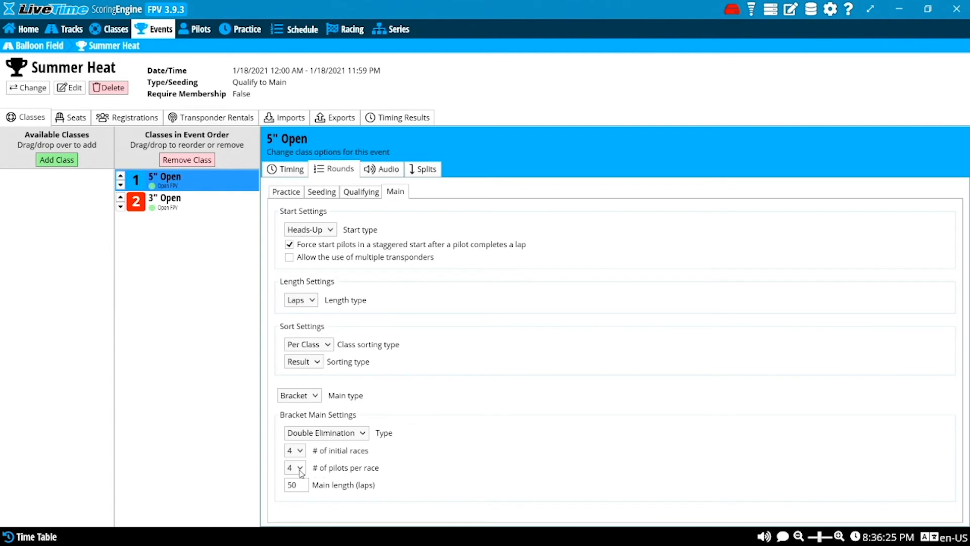
# Step: Review the initial race and pilot counts and set the bracket main length to 3 laps
pyautogui.click(299, 454)
pyautogui.click(299, 454)
pyautogui.click(298, 468)
pyautogui.click(330, 464)
pyautogui.click(301, 483)
pyautogui.press('BackSpace')
pyautogui.write('3')
# Step: Compare the main round settings of the 5" Open and 3" Open classes, then view the 3" Open practice settings
pyautogui.keyDown('ctrl'); pyautogui.click(183, 204); pyautogui.keyUp('ctrl')
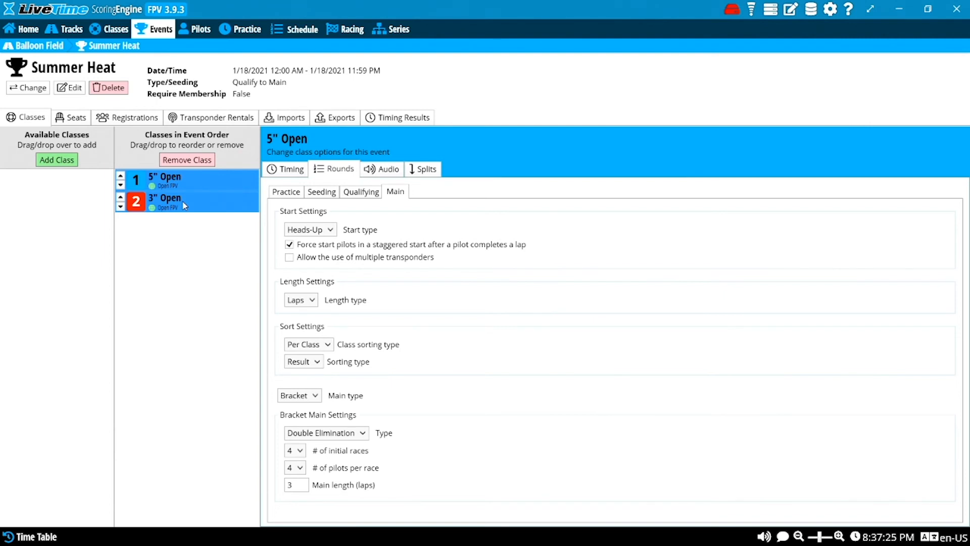
pyautogui.click(217, 198)
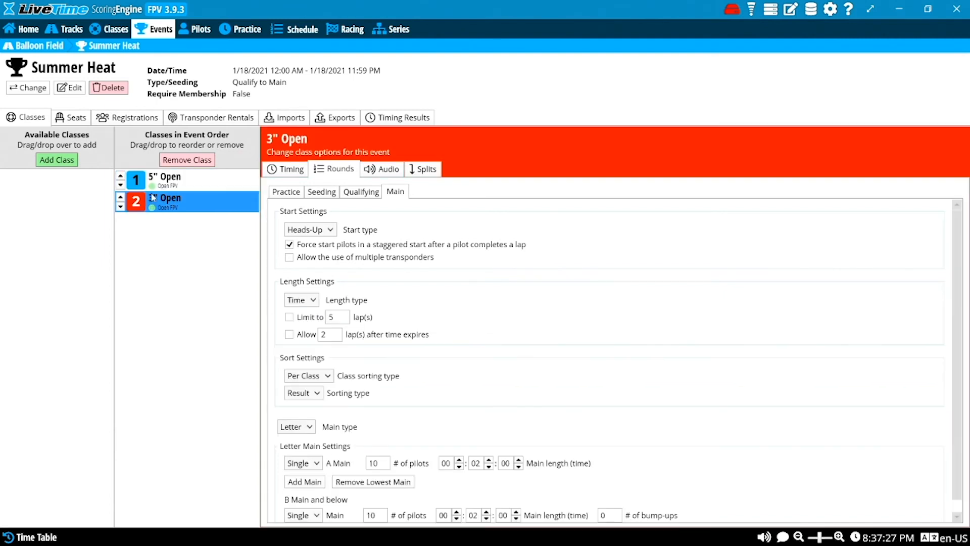
pyautogui.click(217, 186)
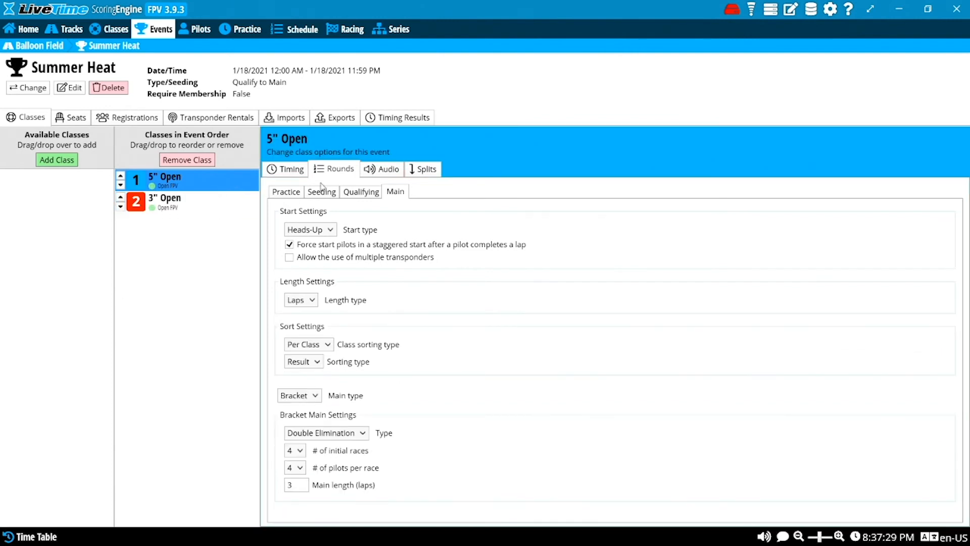
pyautogui.click(217, 206)
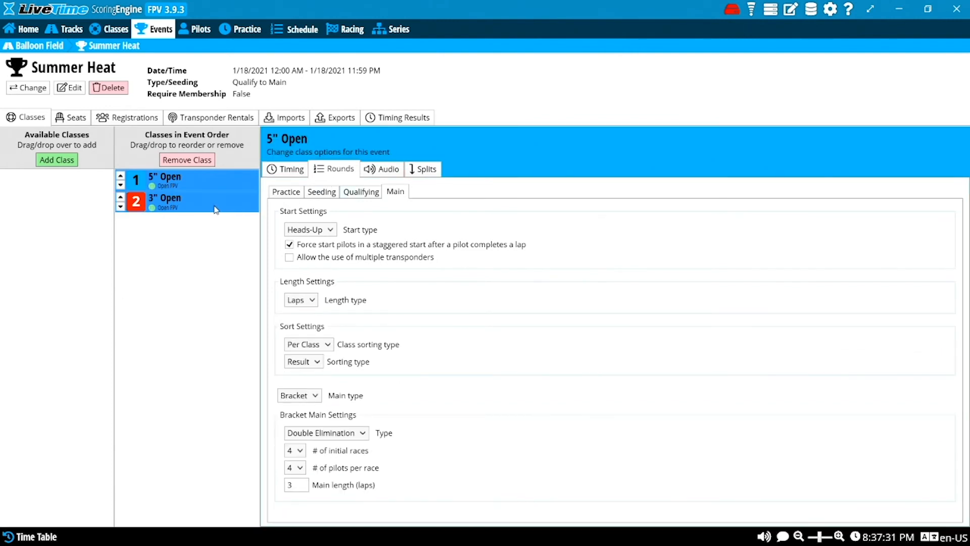
pyautogui.scroll(-1, 363, 333)
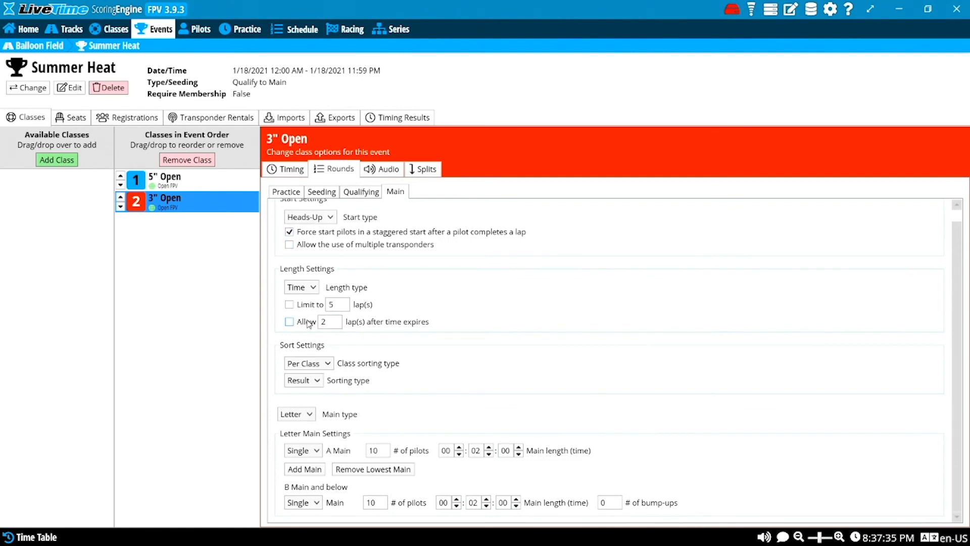
pyautogui.click(294, 193)
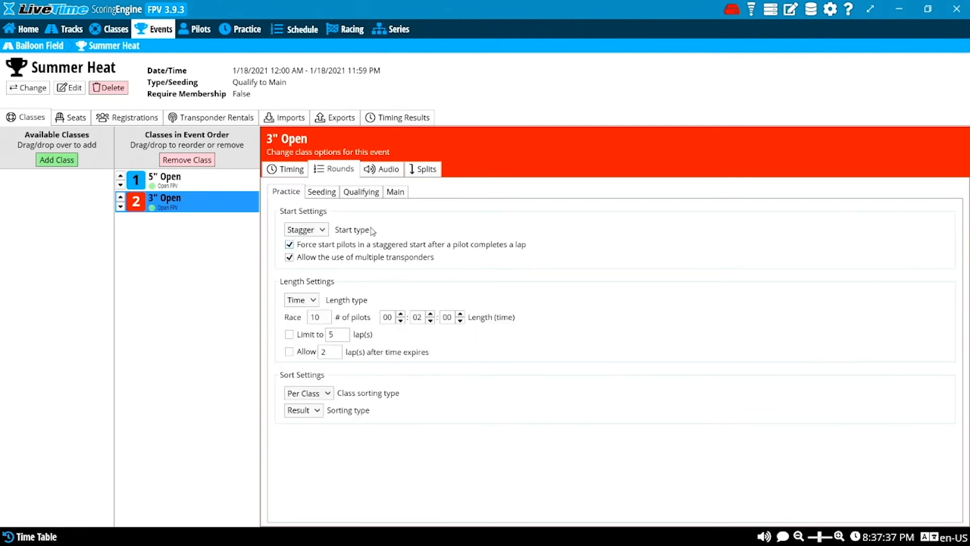
# Step: Set the 3" Open practice races to 6 pilots with a Heads-Up start
pyautogui.doubleClick(316, 317)
pyautogui.write('6')
pyautogui.click(318, 230)
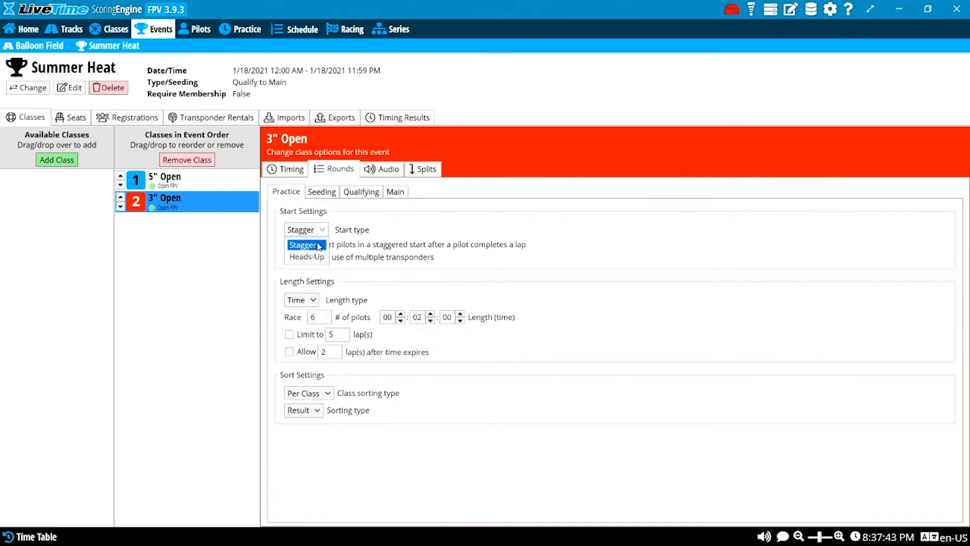
pyautogui.click(318, 258)
# Step: Keep the Stagger start for 3" Open qualifying and set its races to 6 pilots
pyautogui.click(359, 194)
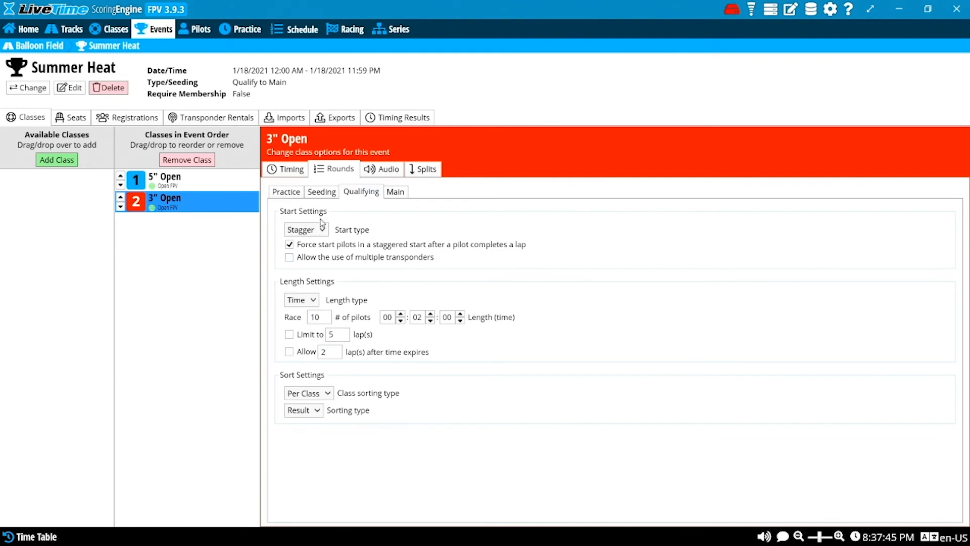
pyautogui.click(321, 234)
pyautogui.click(309, 244)
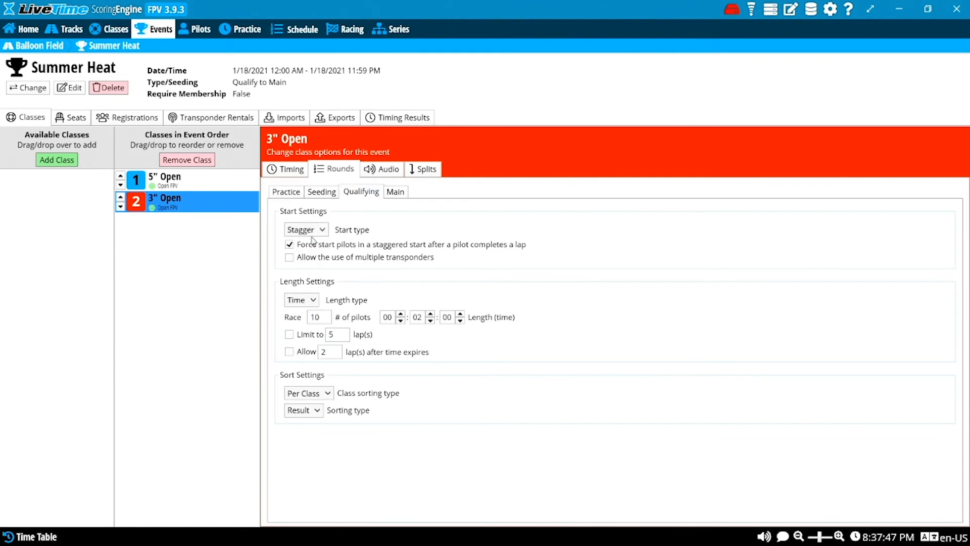
pyautogui.doubleClick(316, 316)
pyautogui.write('6')
# Step: Set the 3" Open main round's length type to Laps, and try adding a letter main before removing it
pyautogui.click(394, 194)
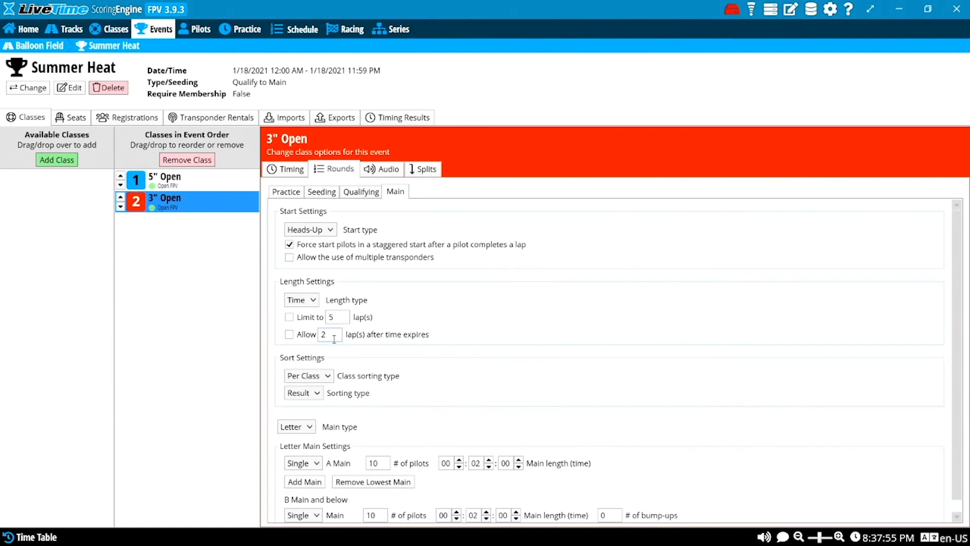
pyautogui.click(303, 298)
pyautogui.click(304, 328)
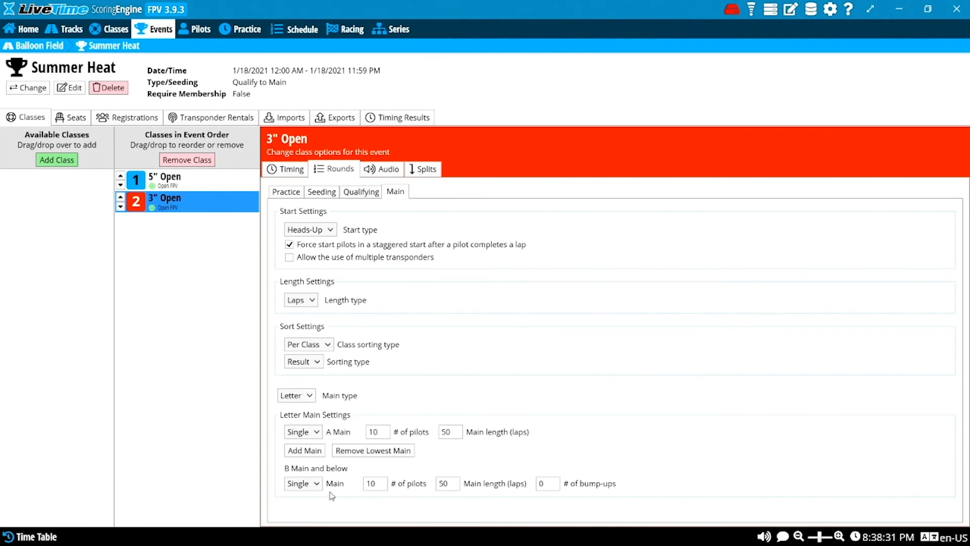
pyautogui.click(305, 451)
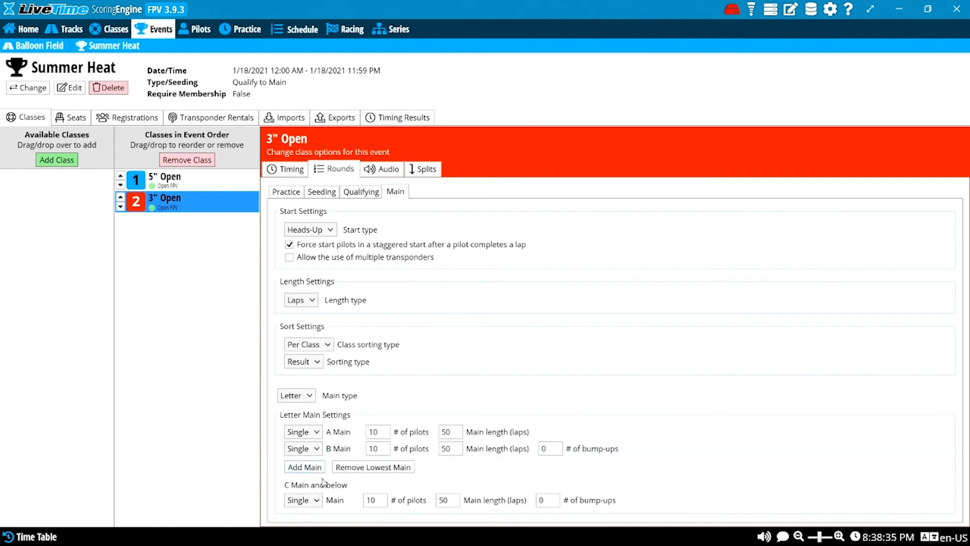
pyautogui.click(348, 467)
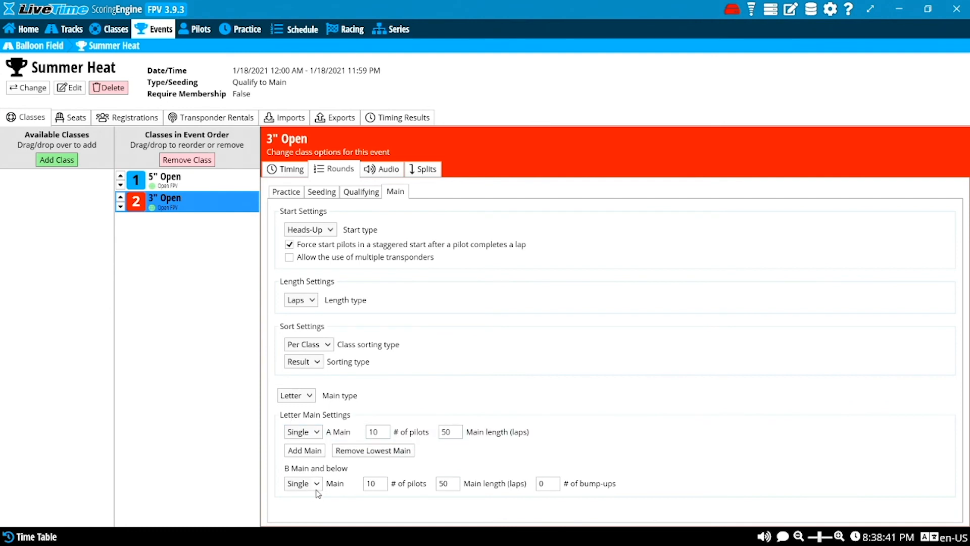
# Step: Set the A Main to 2 pilots and B Main and below to 4 pilots, and check the lower mains' type choices
pyautogui.doubleClick(378, 431)
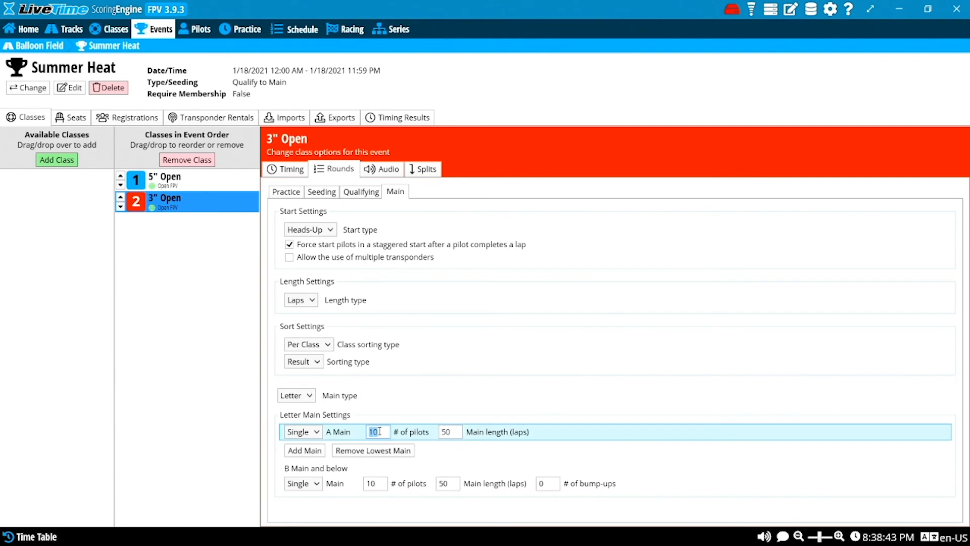
pyautogui.write('2')
pyautogui.doubleClick(379, 483)
pyautogui.write('4')
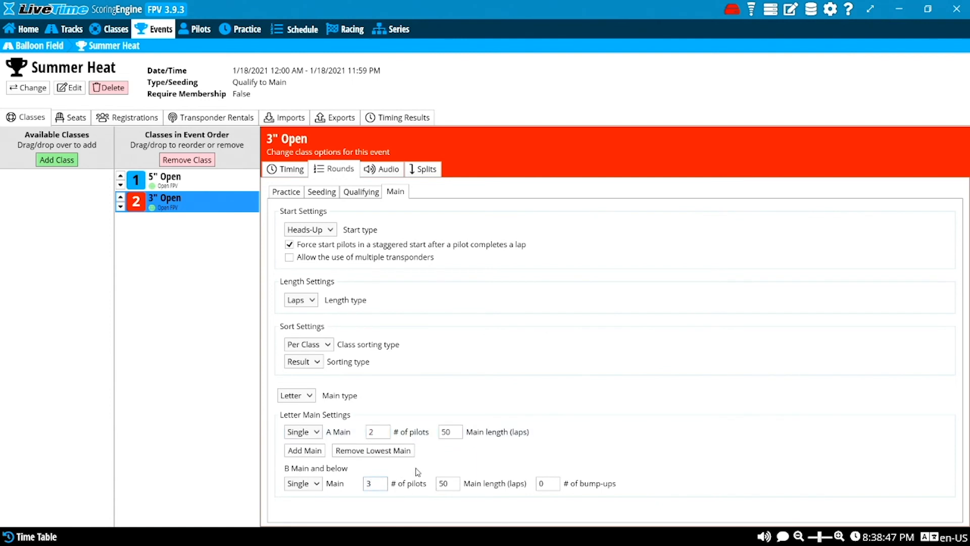
pyautogui.click(415, 460)
pyautogui.click(304, 484)
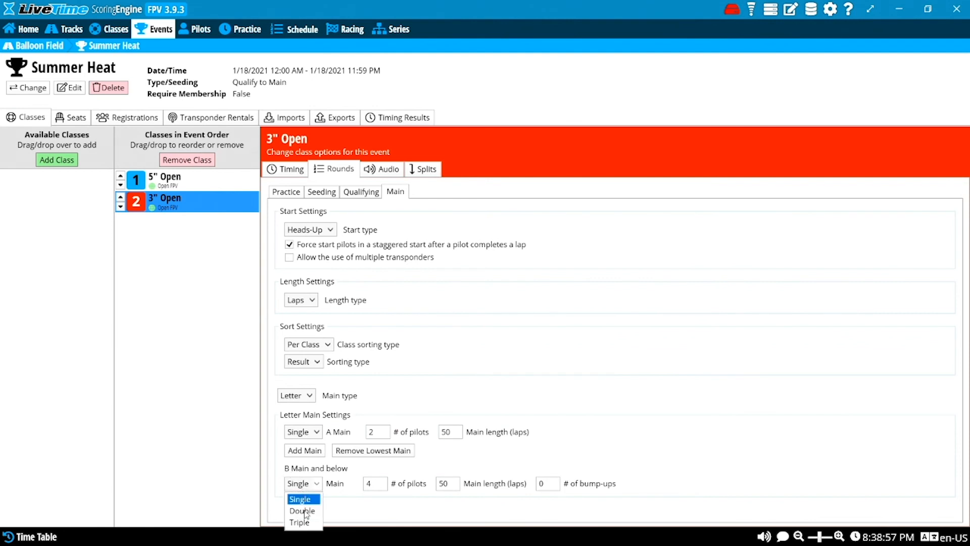
pyautogui.click(348, 496)
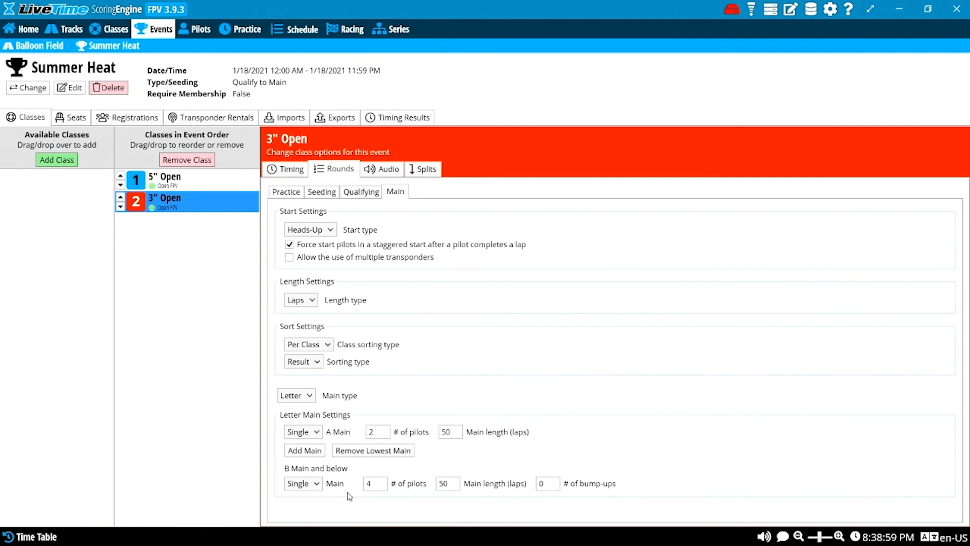
# Step: Set B Main and below to Double mains with a length of 2 laps and 2 bump-ups
pyautogui.doubleClick(453, 483)
pyautogui.write('2')
pyautogui.doubleClick(547, 484)
pyautogui.write('2')
pyautogui.click(314, 485)
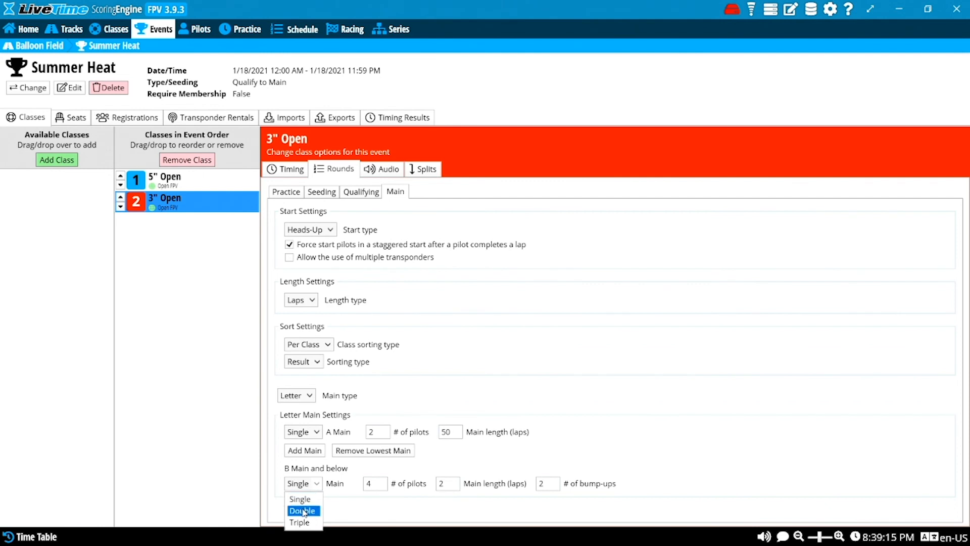
pyautogui.click(303, 512)
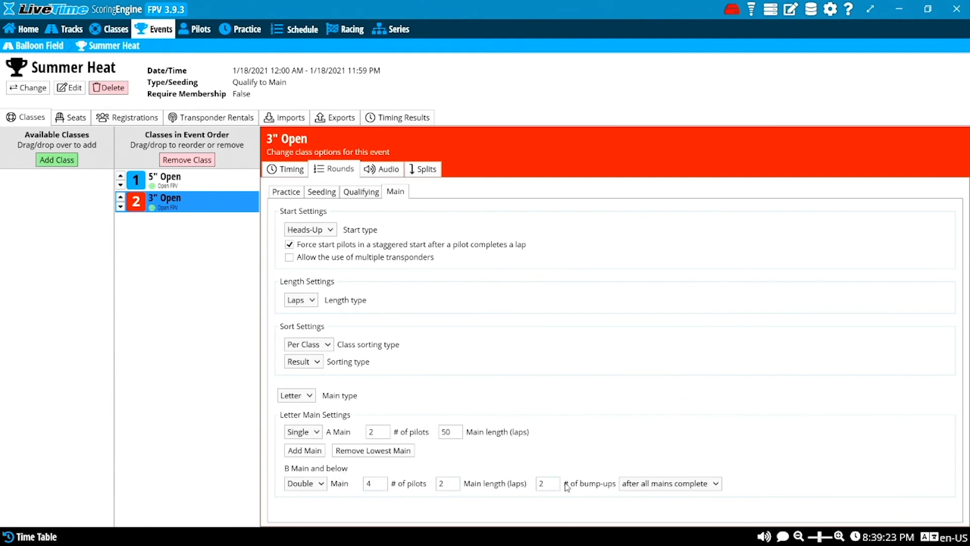
# Step: Review the pilot and bump-up counts, and set the A Main to Double with a length of 3 laps
pyautogui.doubleClick(548, 481)
pyautogui.click(382, 432)
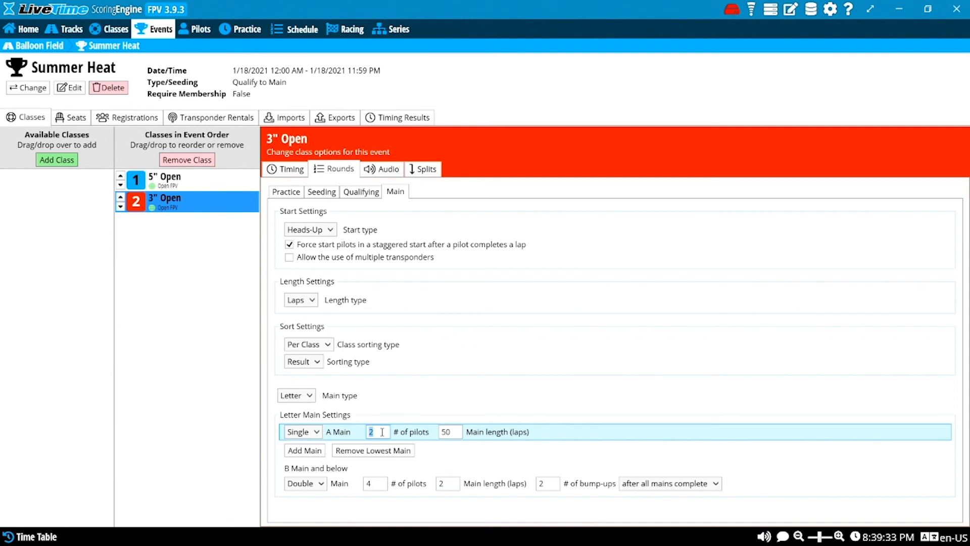
pyautogui.click(377, 485)
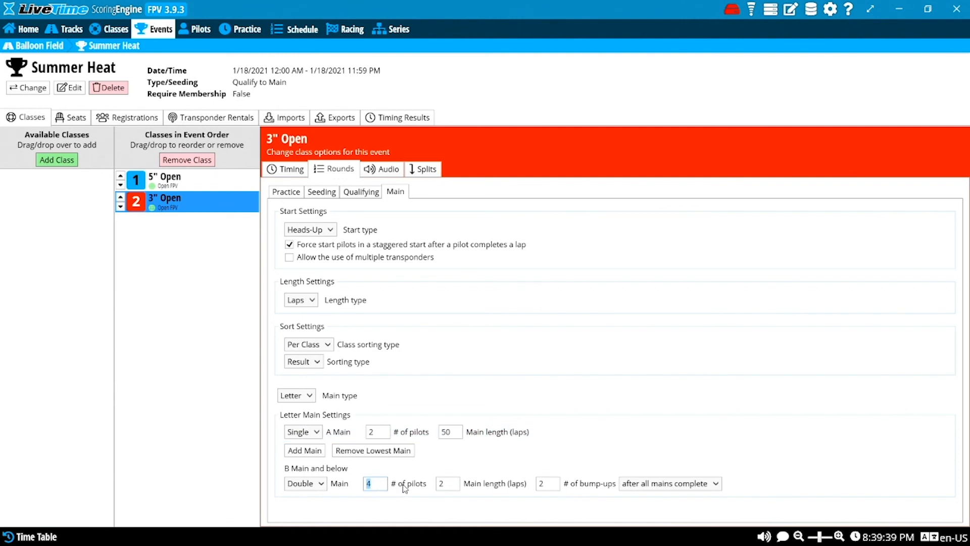
pyautogui.click(386, 437)
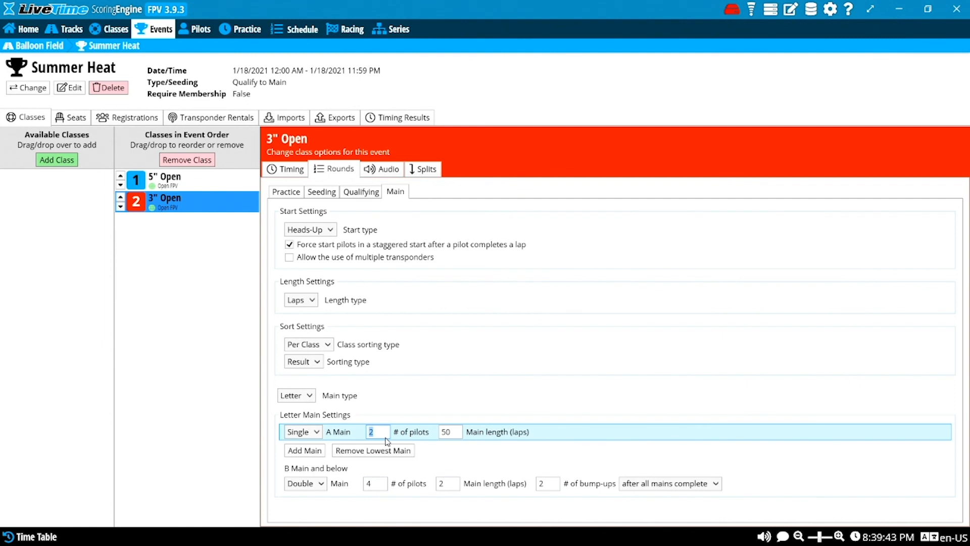
pyautogui.click(450, 434)
pyautogui.write('3')
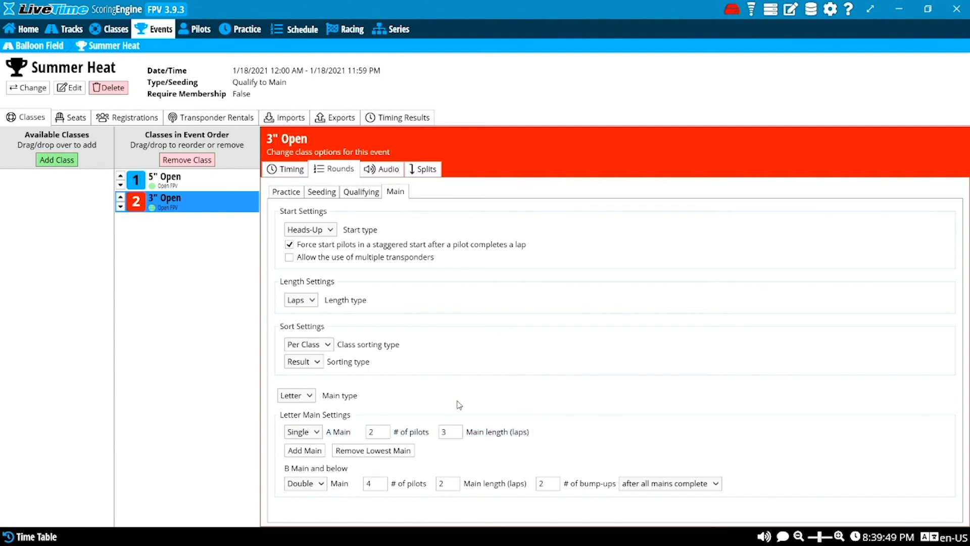
pyautogui.click(310, 433)
pyautogui.click(308, 458)
# Step: Review the pilot counts and type choices of the A Main and the lower mains, then return to the 5" Open class
pyautogui.click(383, 433)
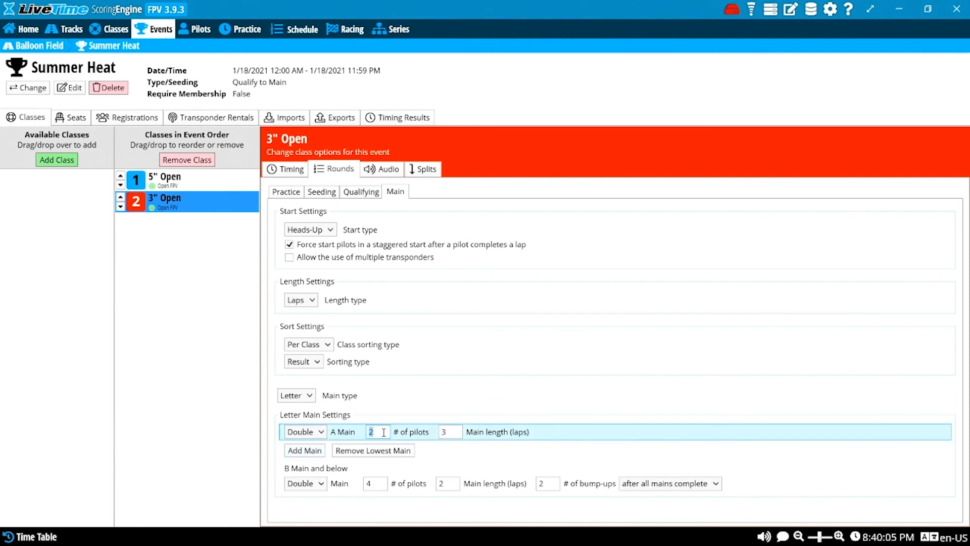
pyautogui.click(370, 482)
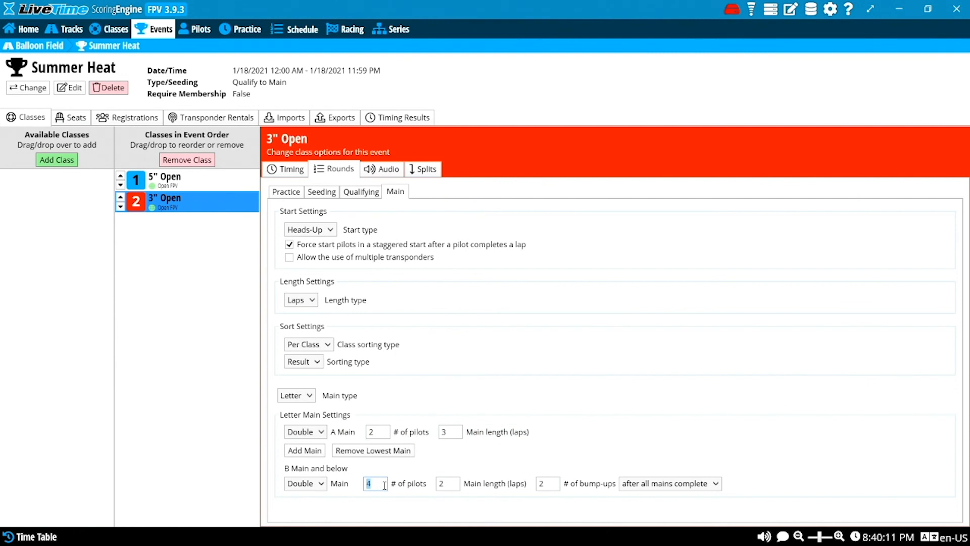
pyautogui.click(344, 483)
pyautogui.click(314, 484)
pyautogui.click(316, 484)
pyautogui.click(317, 433)
pyautogui.click(317, 435)
pyautogui.click(213, 178)
# Step: Fill the event's seats with the IMD 6C frequency profile and look through the remaining available frequencies
pyautogui.click(65, 121)
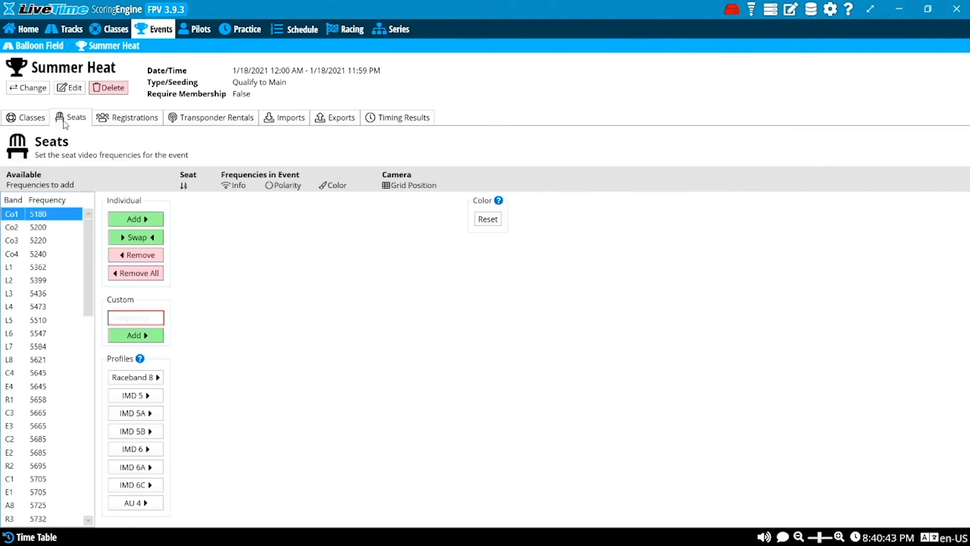
pyautogui.click(140, 488)
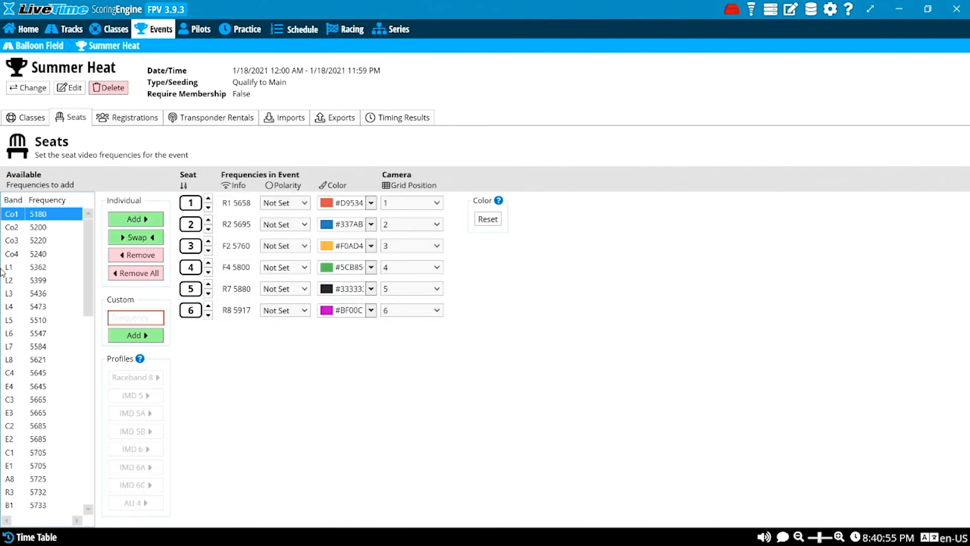
pyautogui.click(45, 308)
pyautogui.scroll(-5, 47, 316)
pyautogui.scroll(8, 45, 317)
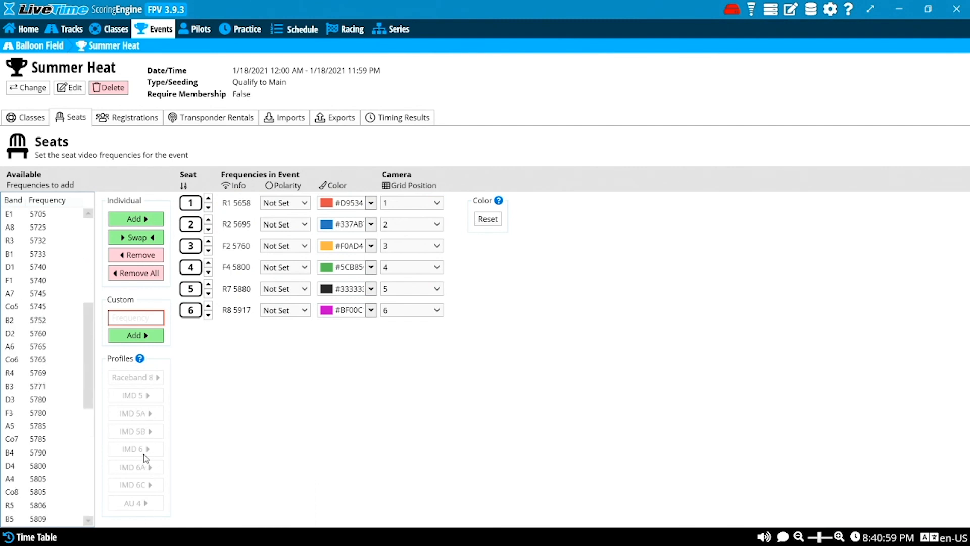
pyautogui.click(144, 316)
# Step: Check the polarity and camera grid position choices for seat 1
pyautogui.click(253, 205)
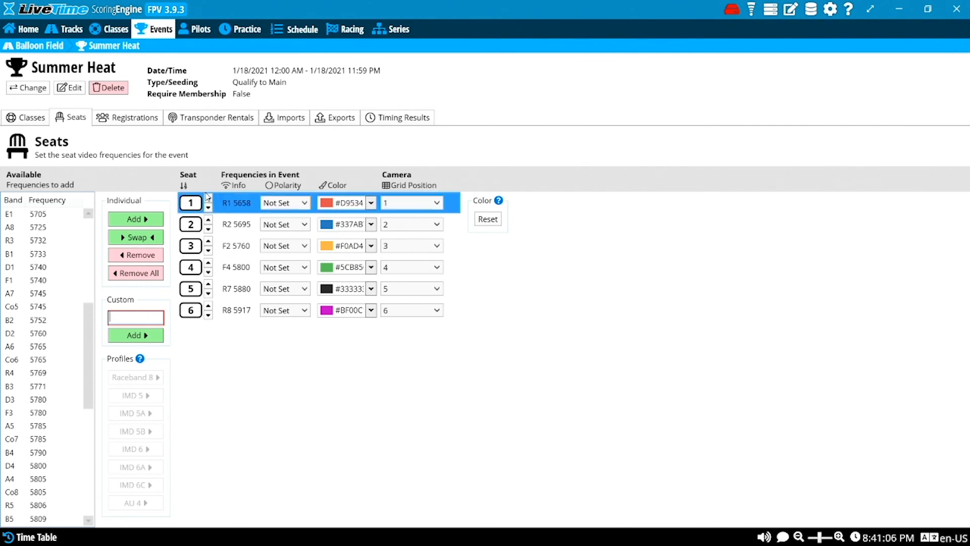
pyautogui.click(290, 207)
pyautogui.click(291, 209)
pyautogui.click(403, 207)
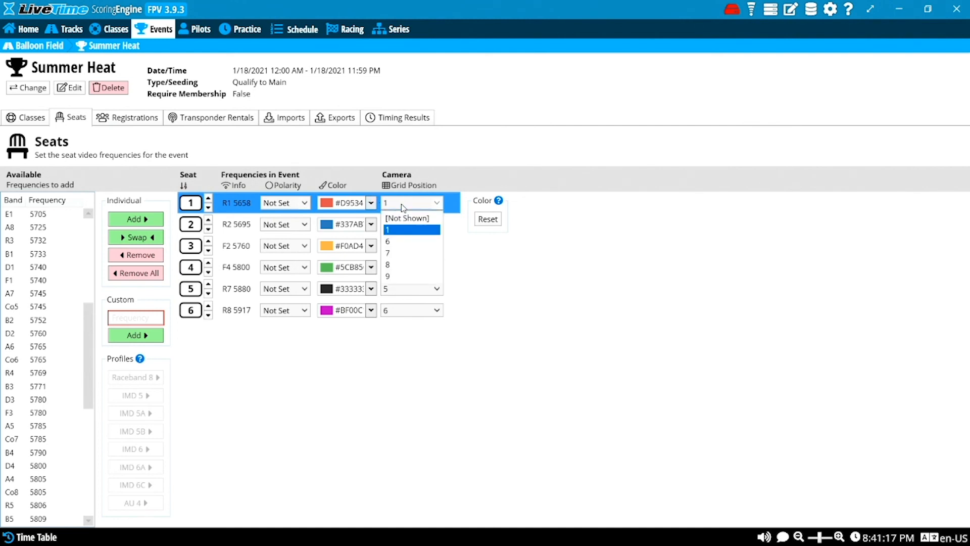
pyautogui.click(404, 207)
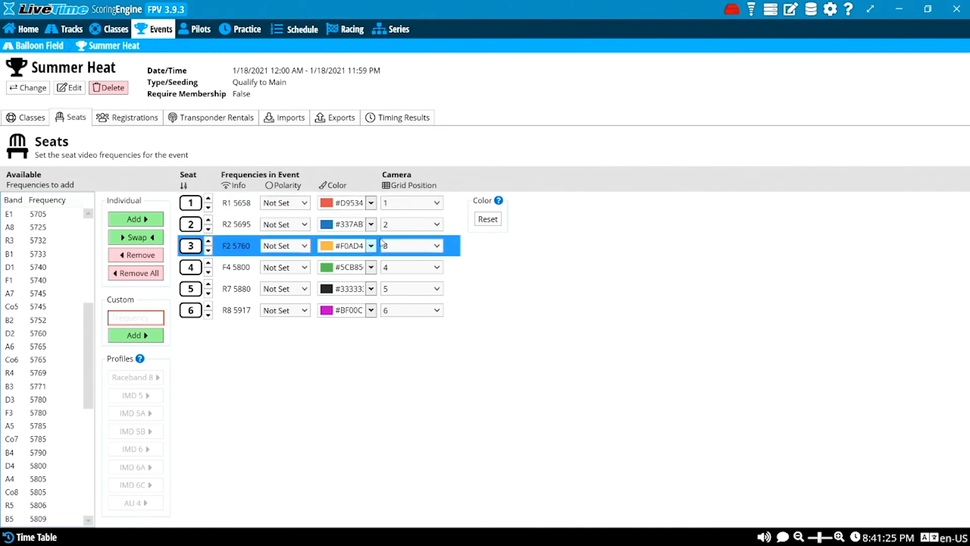
# Step: Review the event's registrations, transponder rentals, timing results and seats
pyautogui.click(126, 120)
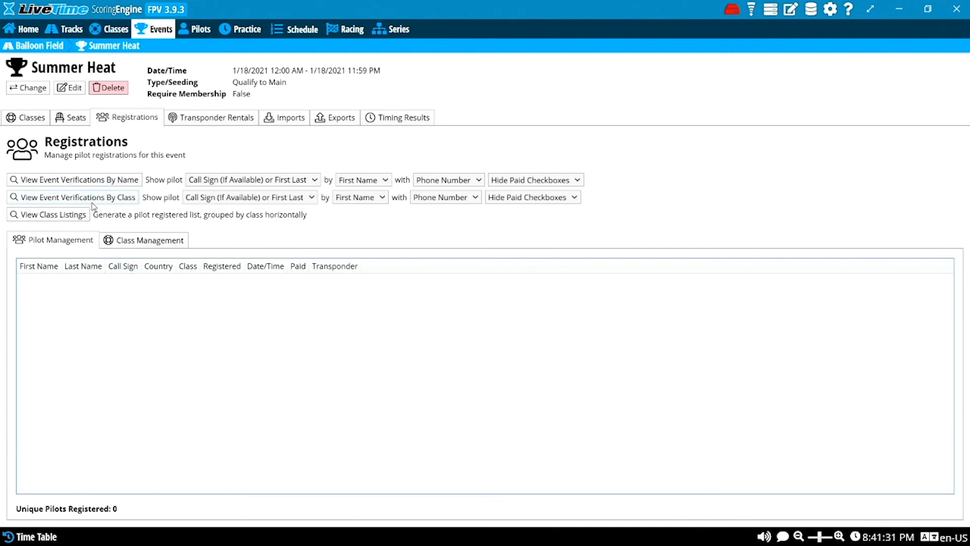
pyautogui.click(214, 118)
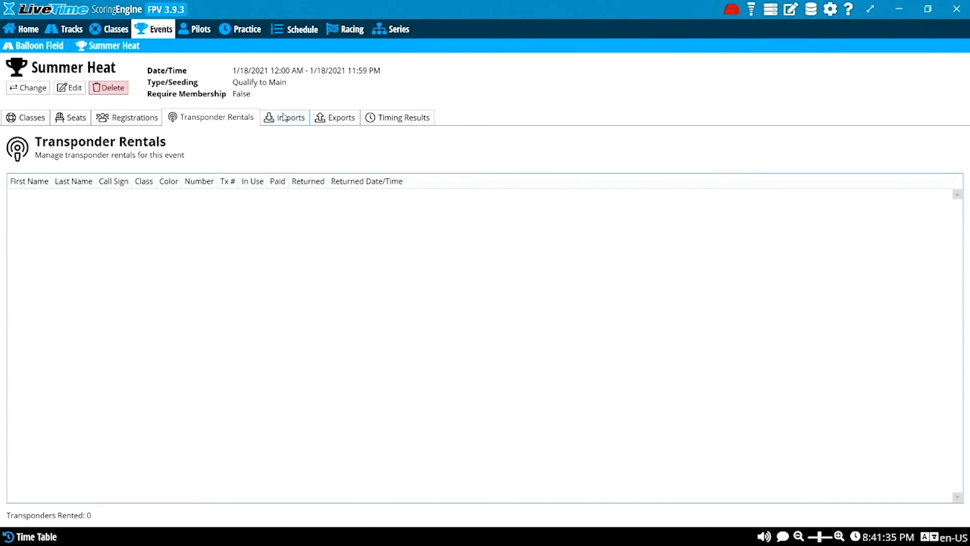
pyautogui.click(390, 123)
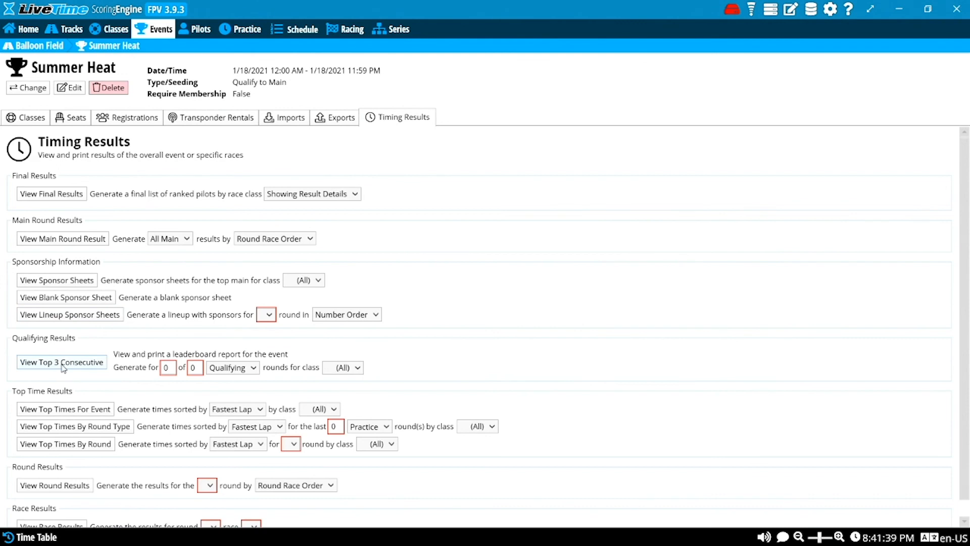
pyautogui.click(76, 117)
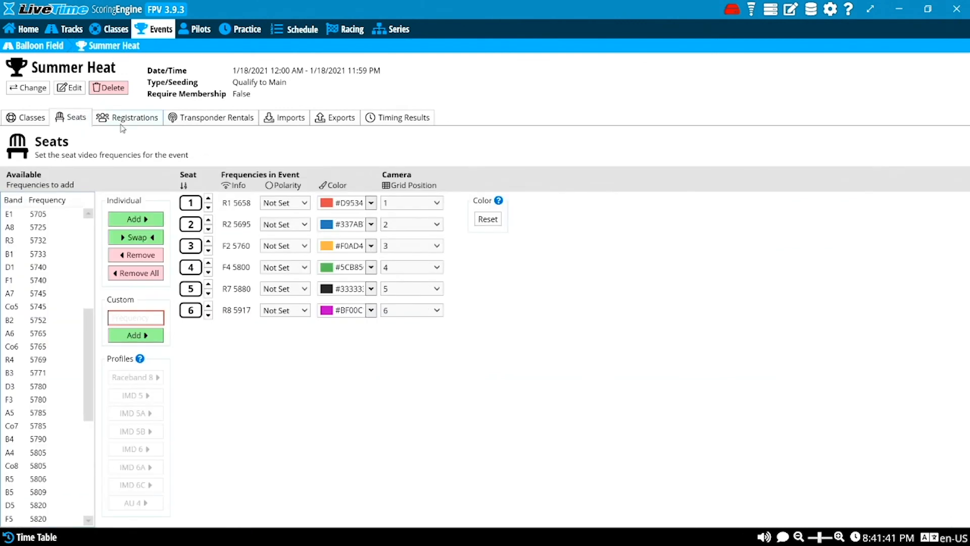
pyautogui.click(126, 119)
# Step: Review the audio, timing and round settings of the 5" Open class
pyautogui.click(40, 118)
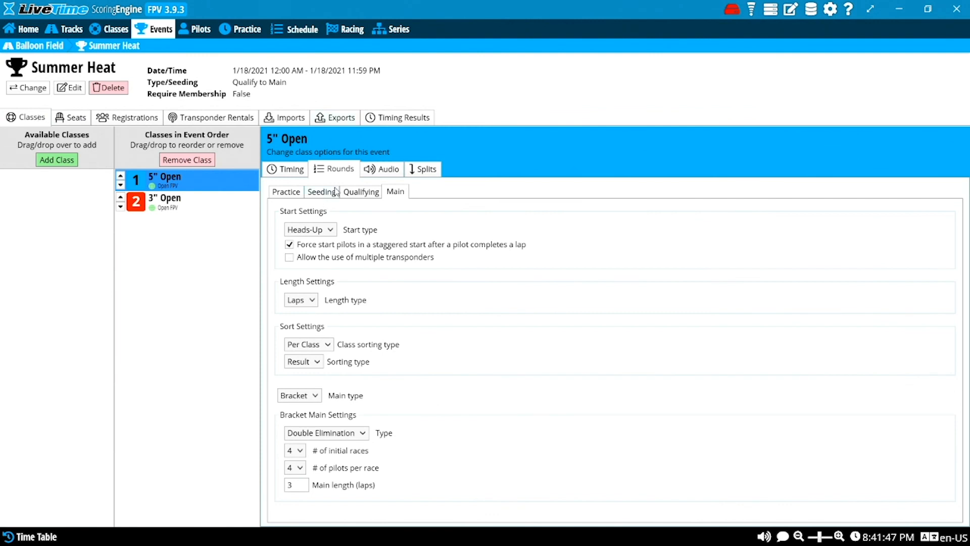
pyautogui.click(382, 170)
pyautogui.click(291, 174)
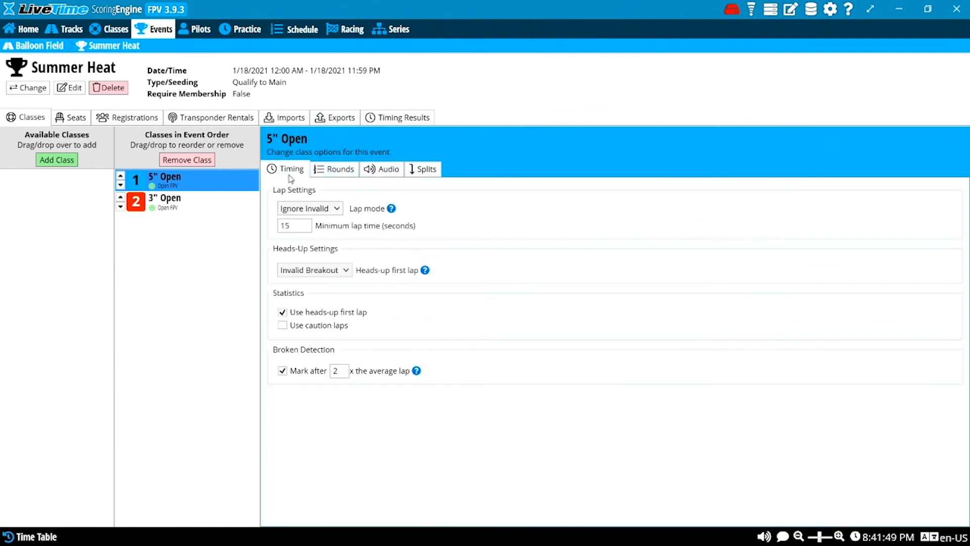
pyautogui.click(320, 175)
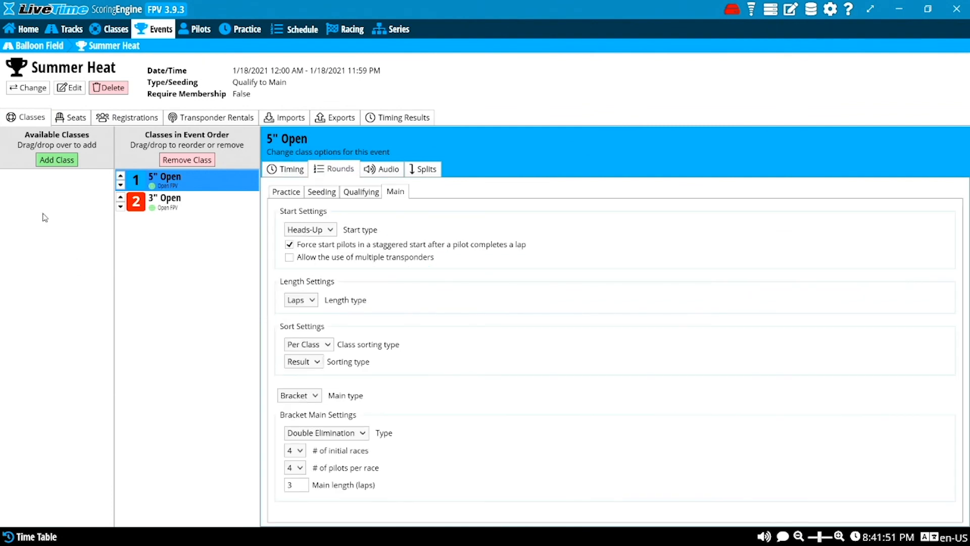
pyautogui.click(289, 175)
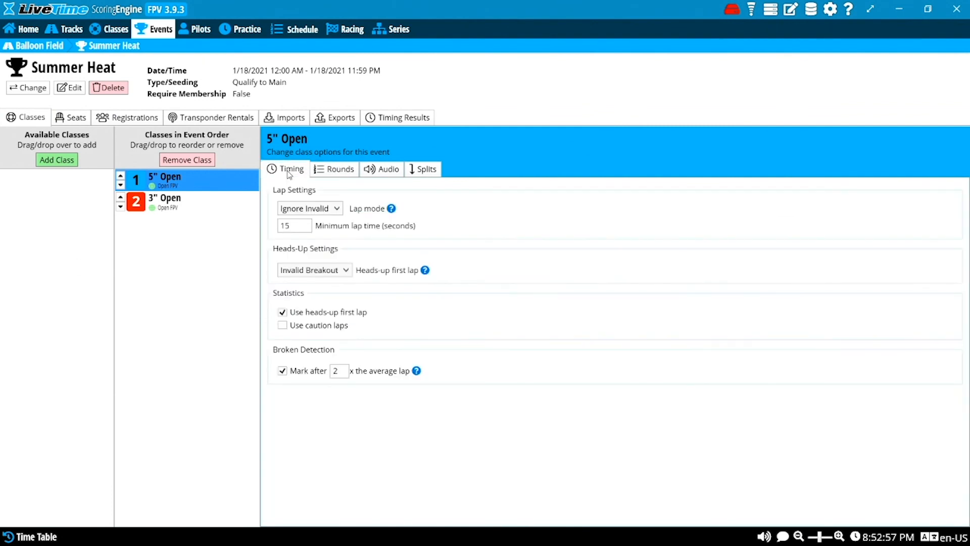